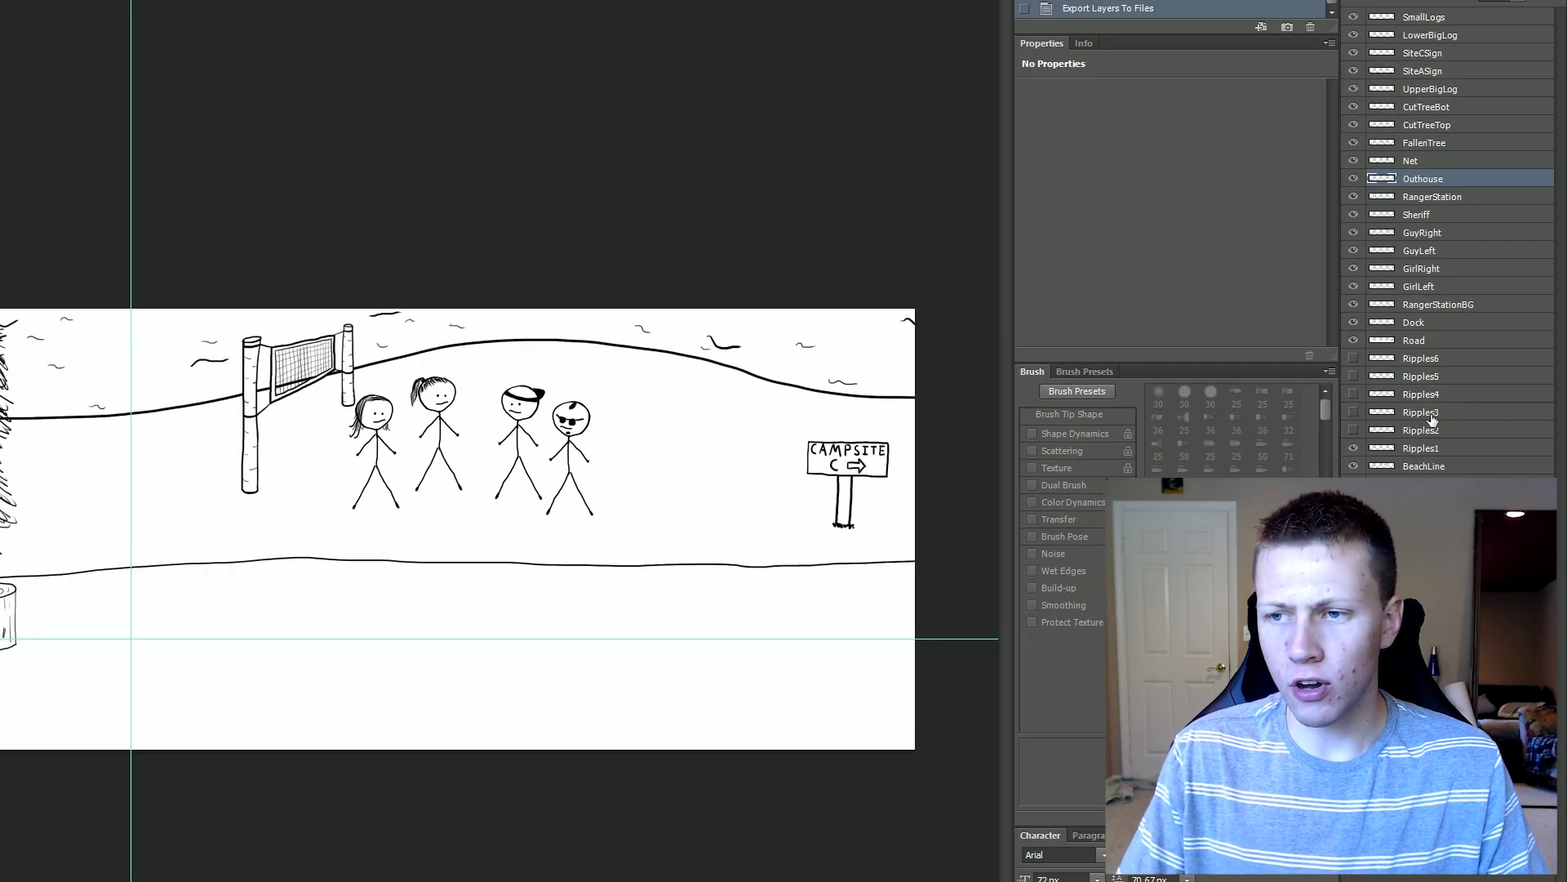
Toggle the visibility of the Outhouse, RangerStation and Sheriff layers off and back on to check what each contains.
click(1354, 179)
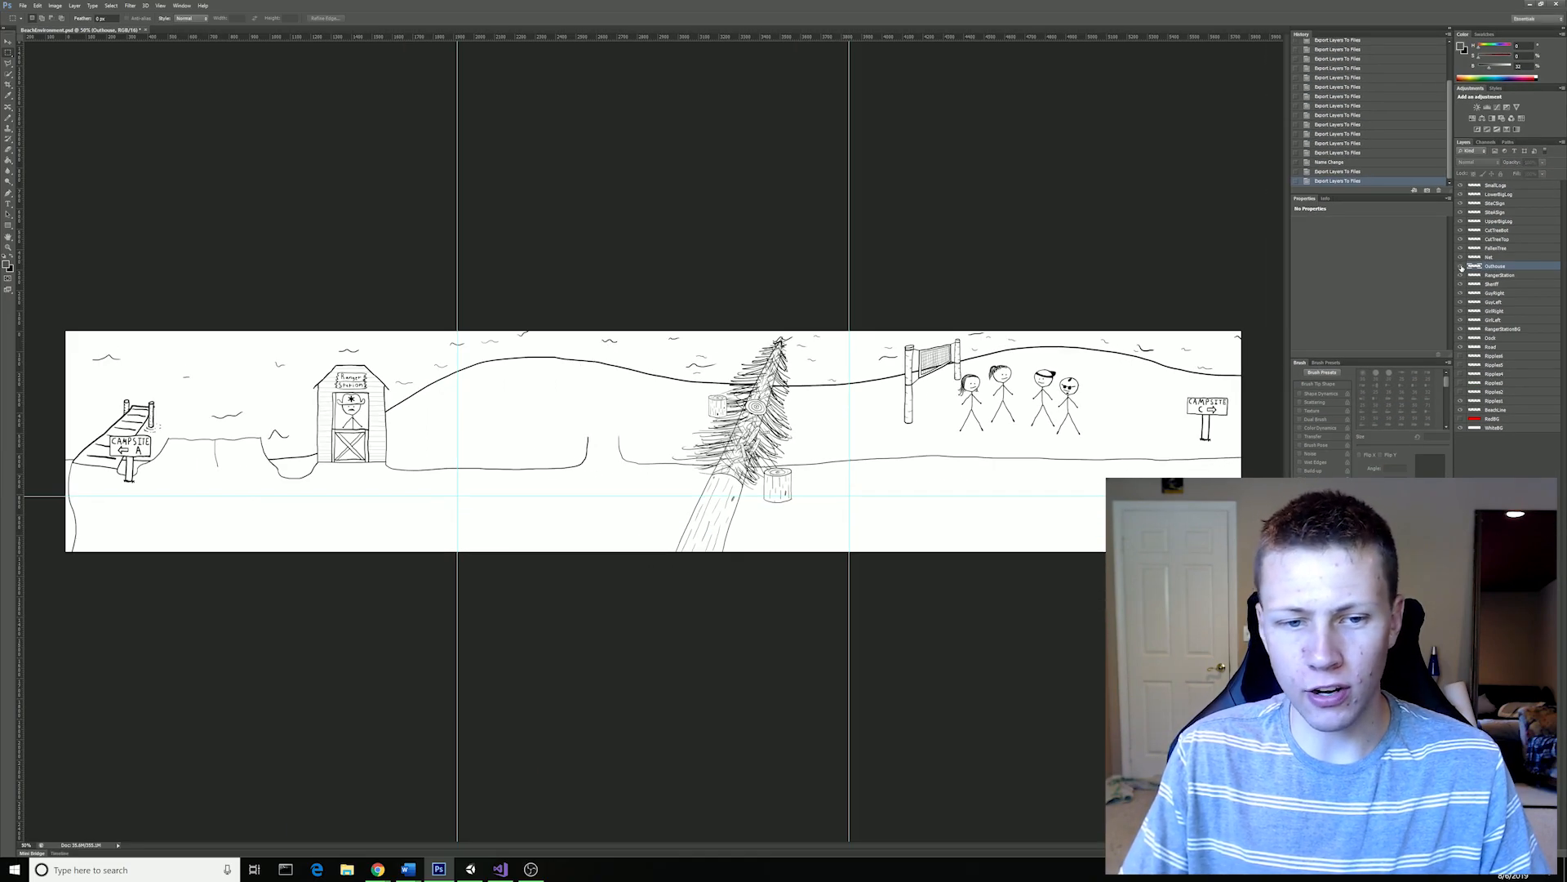
click(1462, 267)
click(1461, 275)
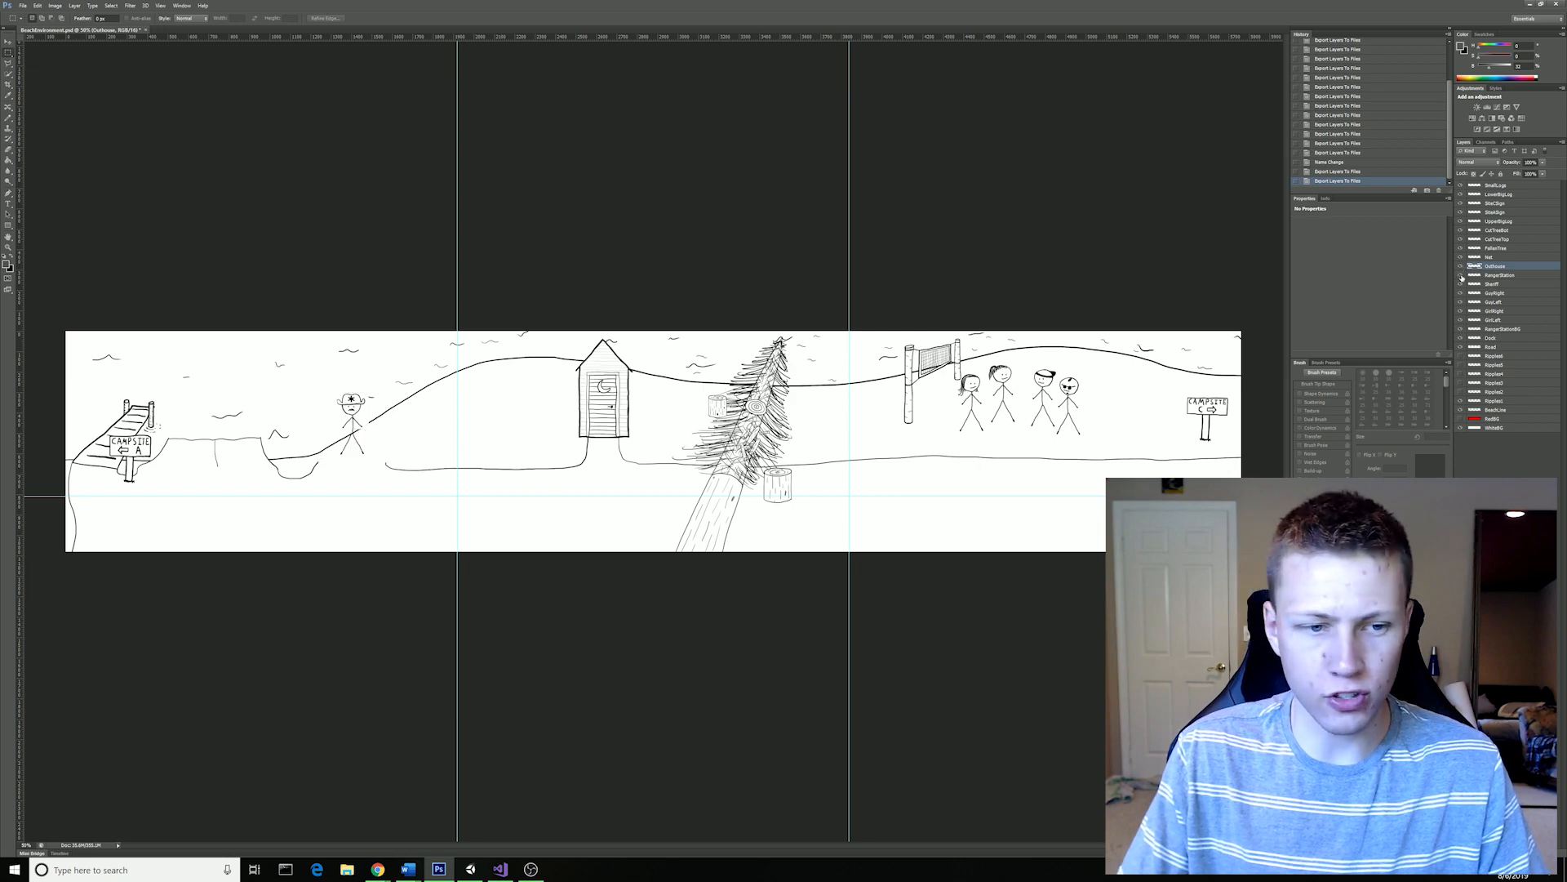
click(1462, 276)
click(1461, 285)
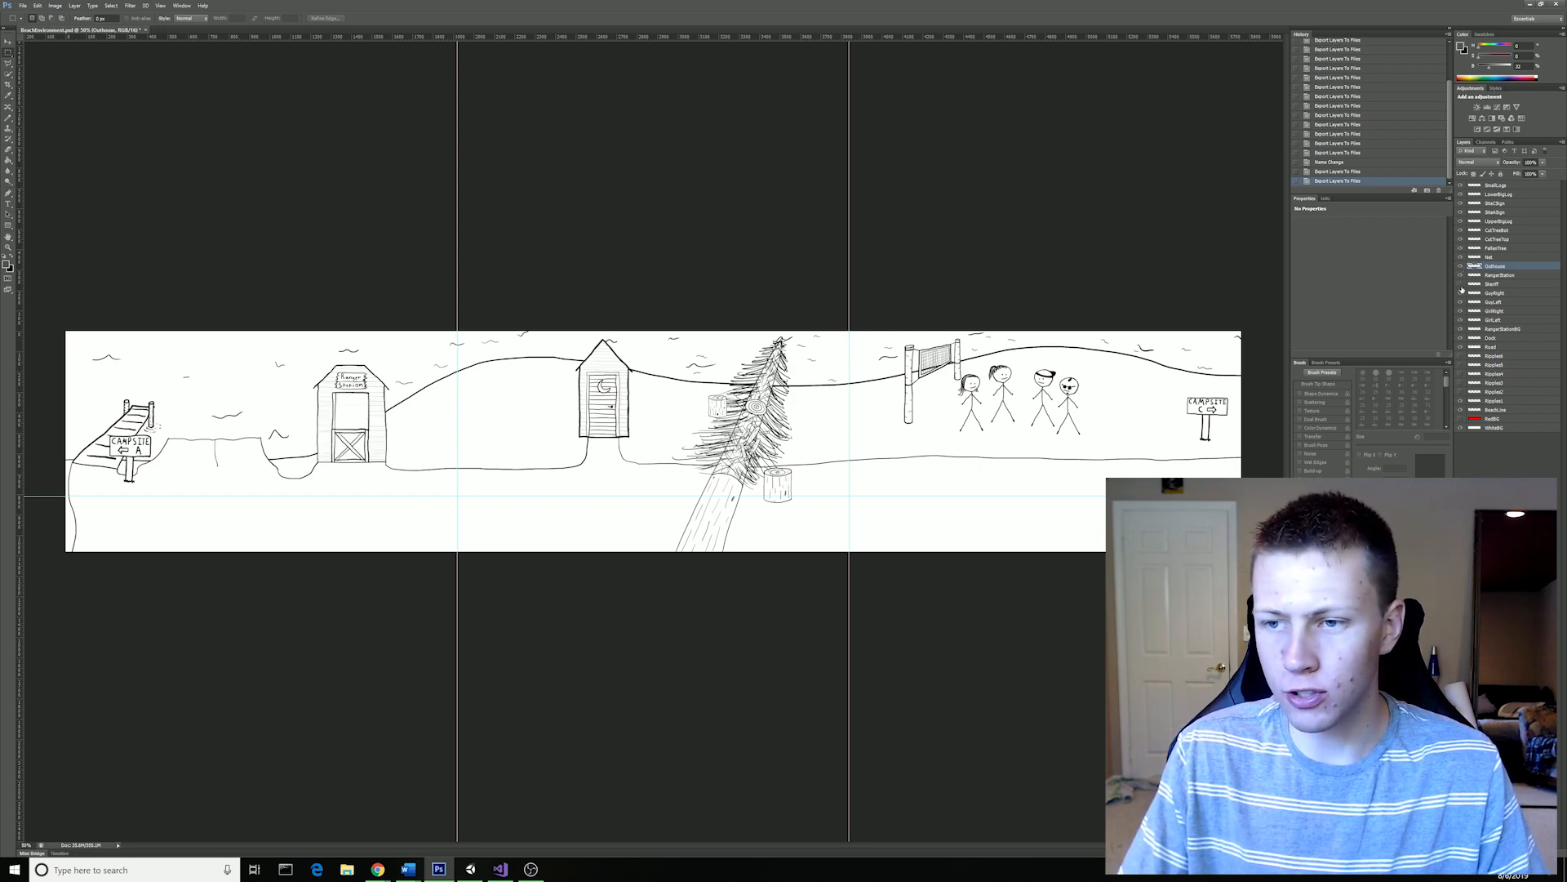
click(1461, 284)
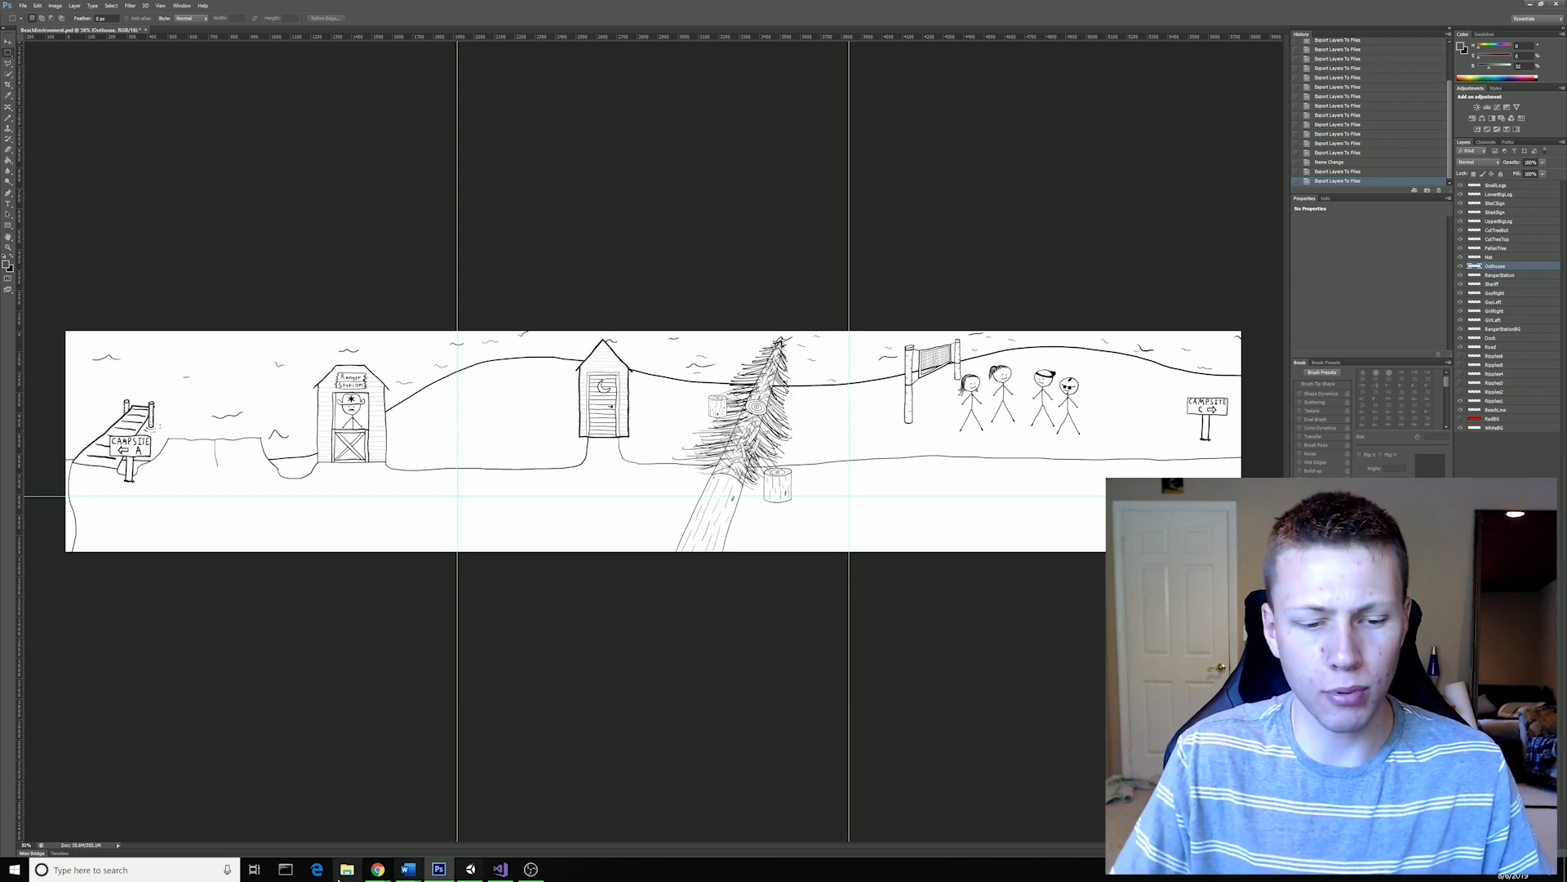
Switch to Unity and delete all sprite objects from WhiteBG through SmallLogs inside the Container object.
click(470, 869)
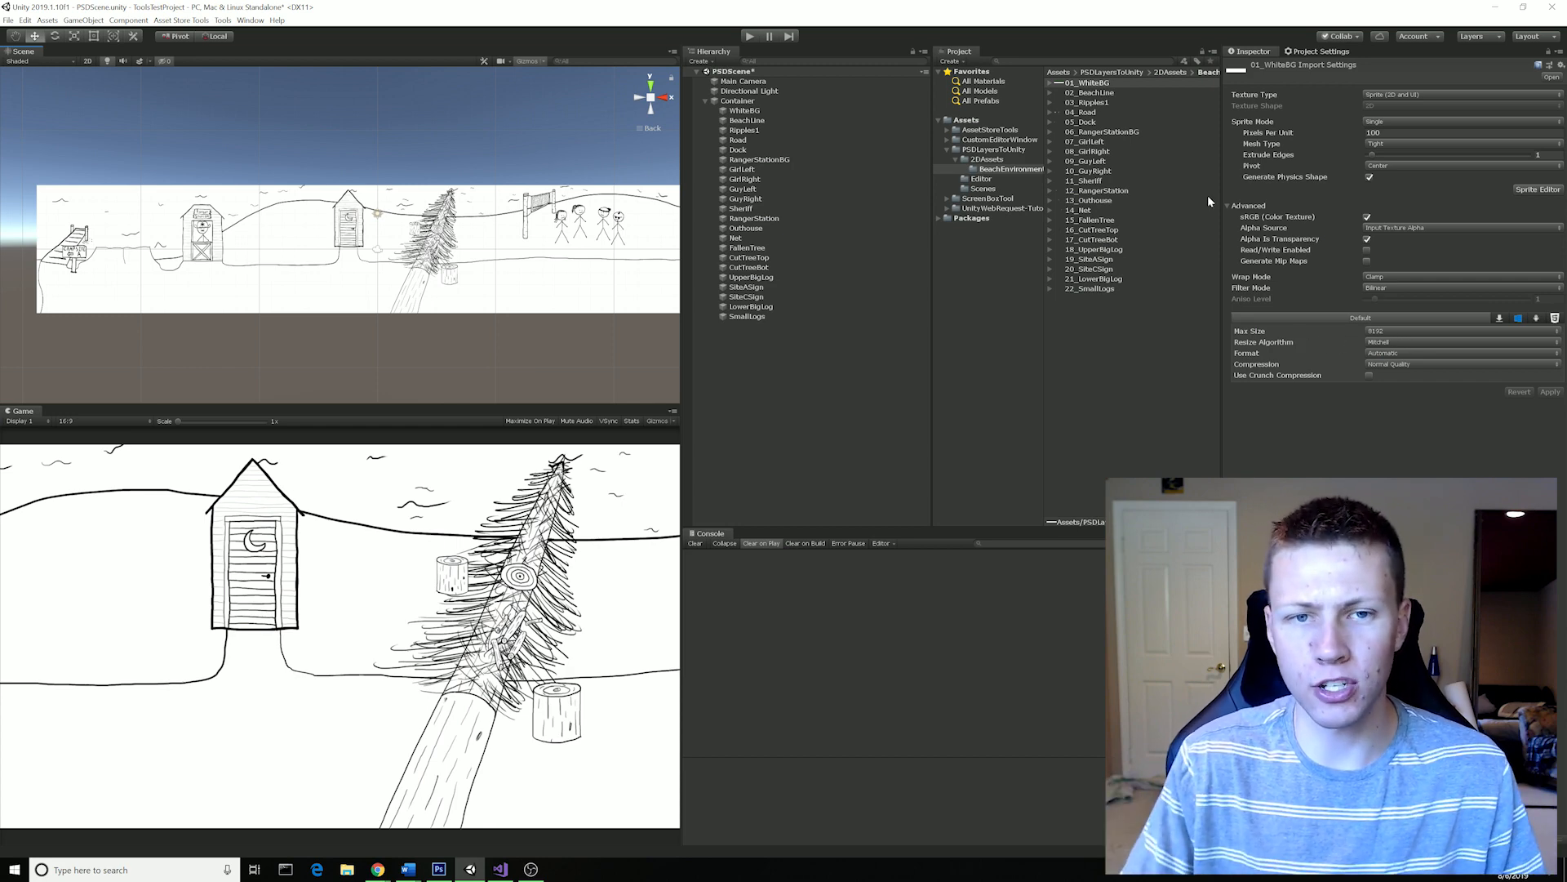
click(786, 109)
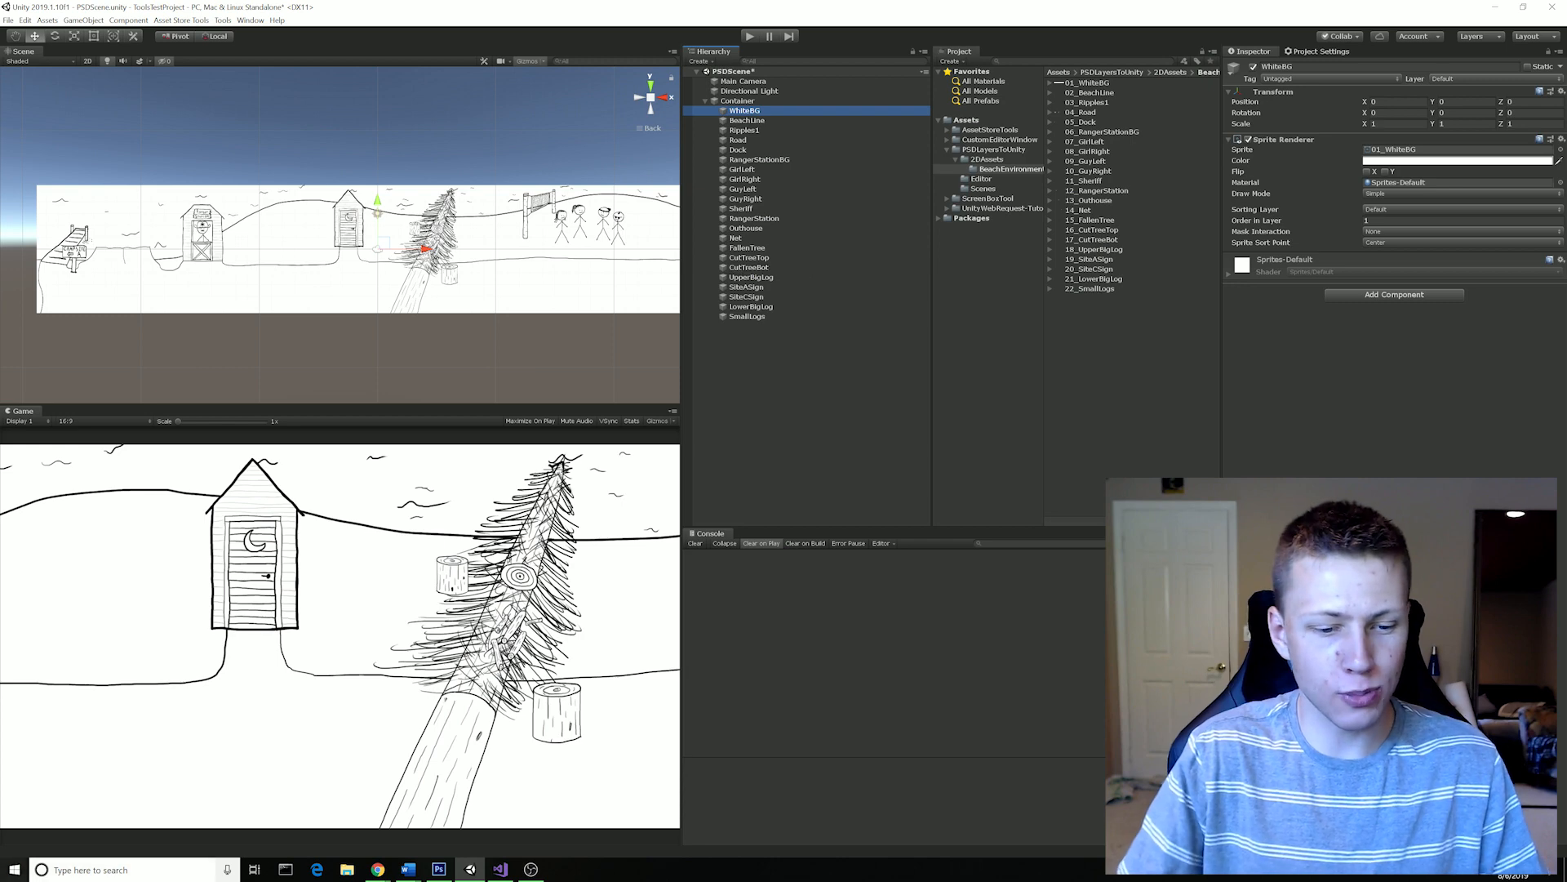
click(468, 870)
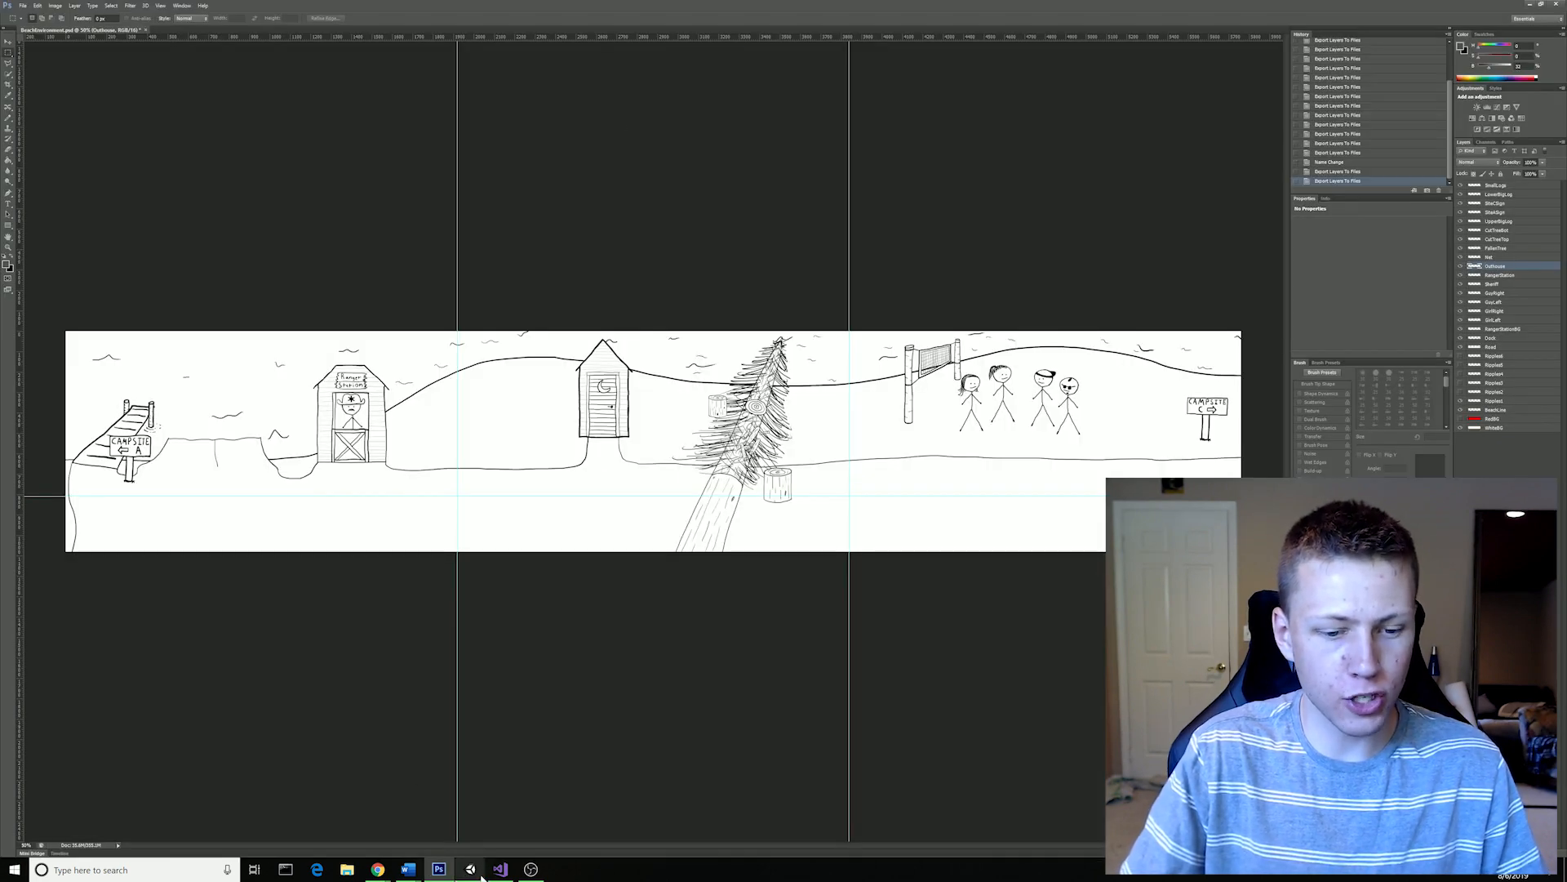
click(467, 870)
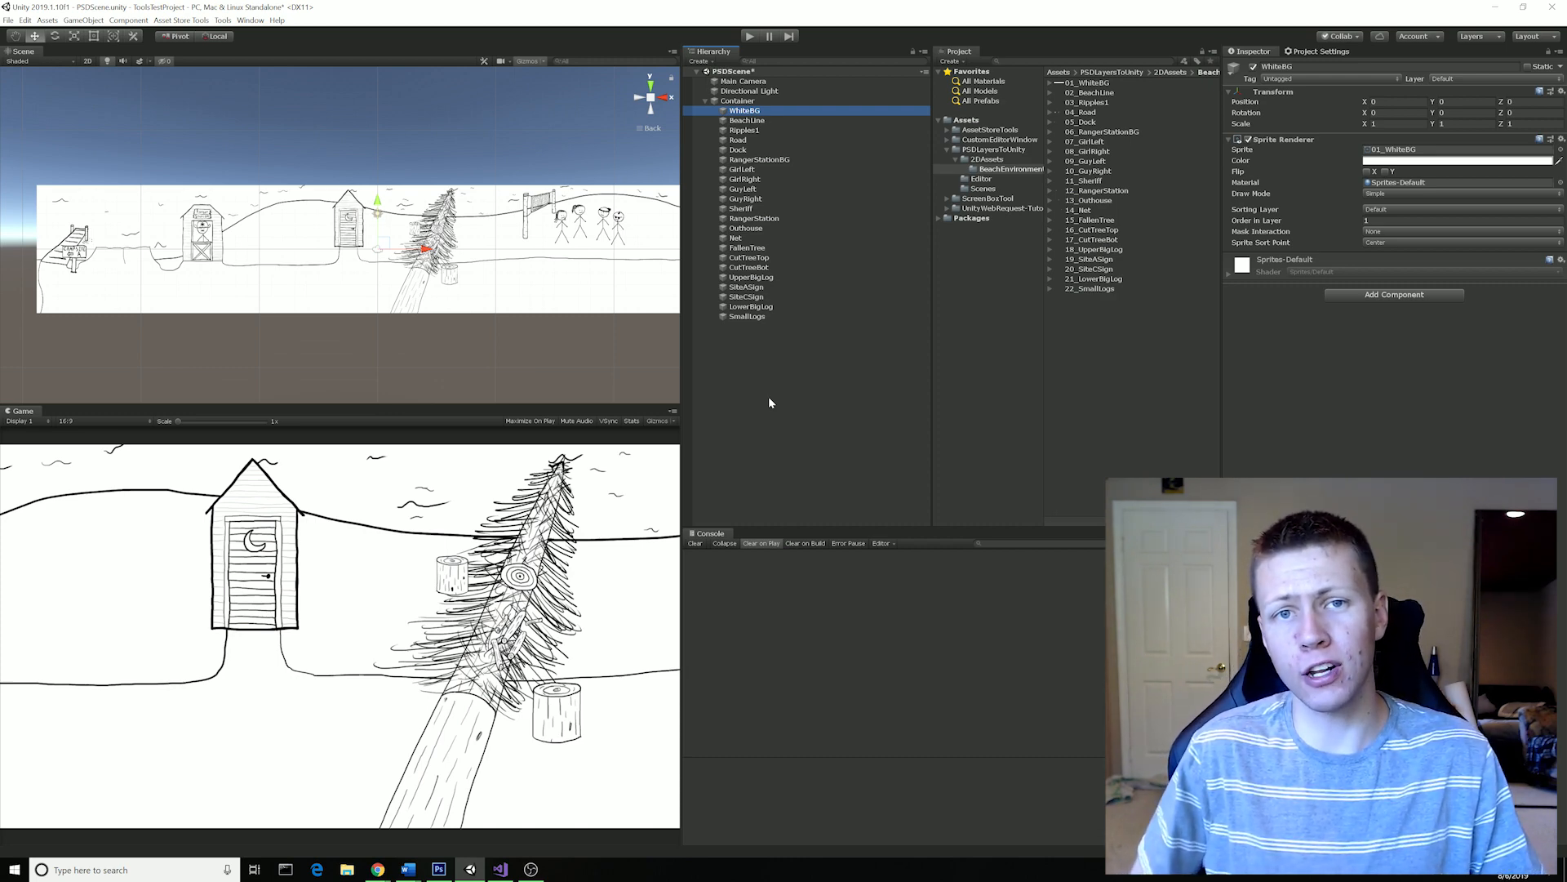
shift+click(746, 317)
key(Delete)
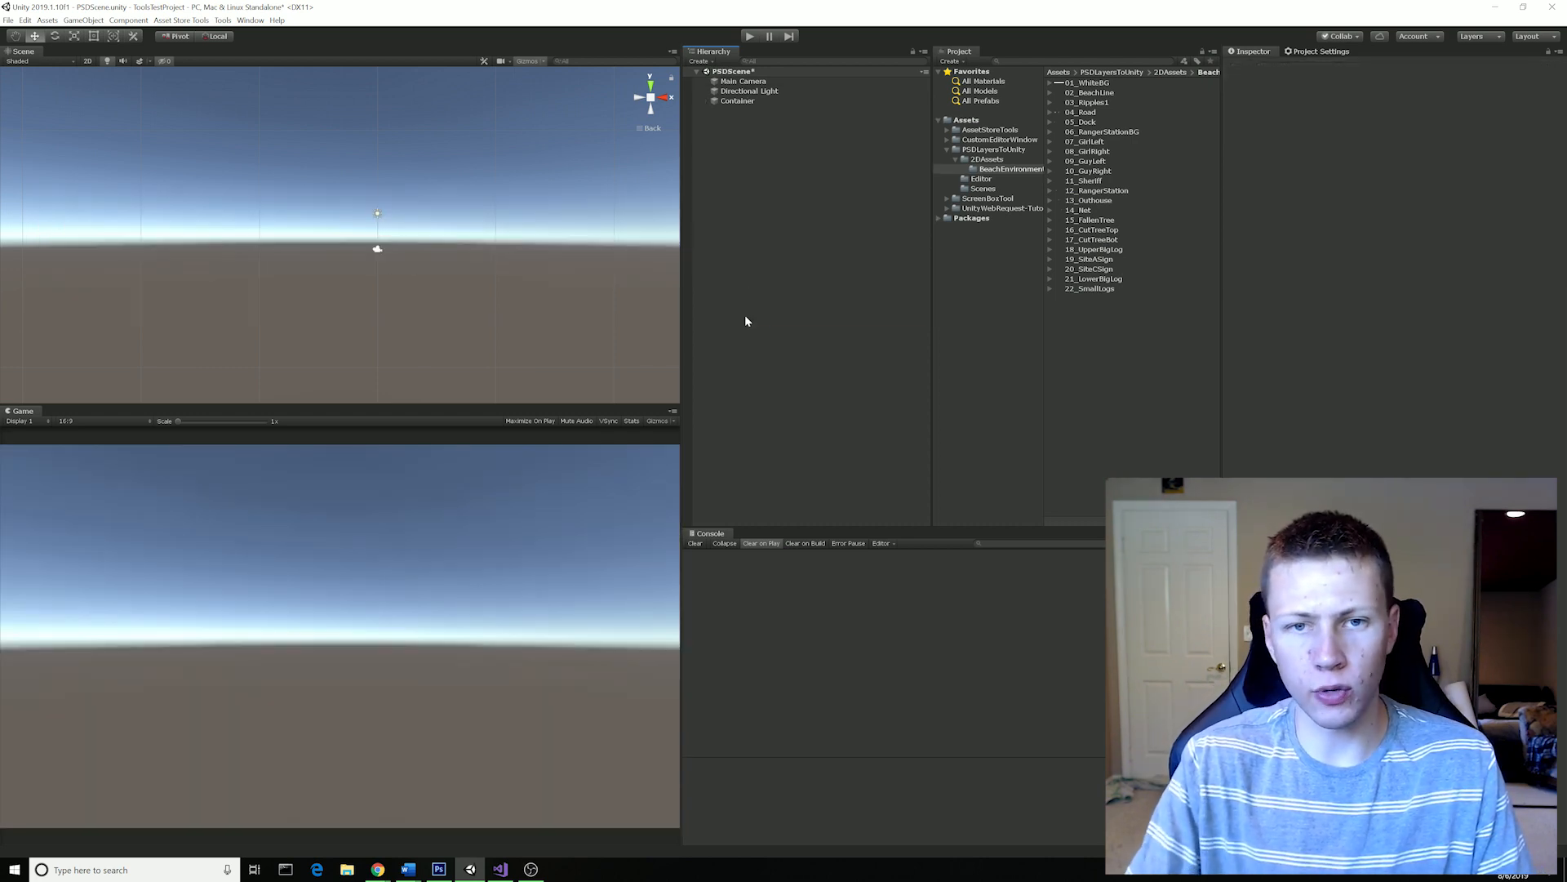
Permanently delete all PNG assets from 01_WhiteBG through 22_SmallLogs in the BeachEnvironment folder.
click(1086, 82)
shift+click(1094, 288)
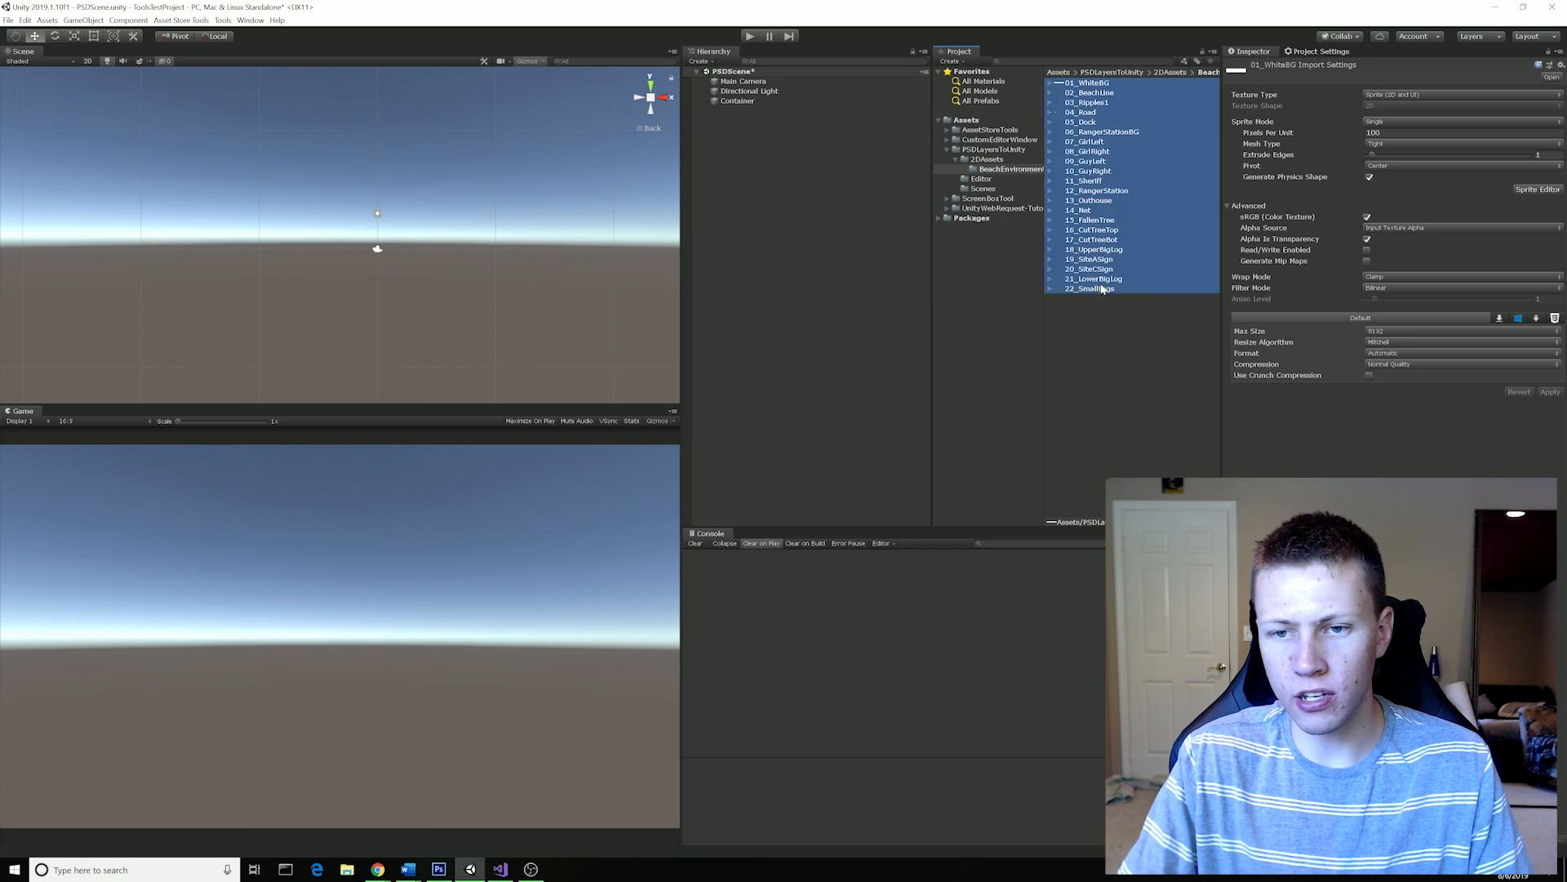
key(Delete)
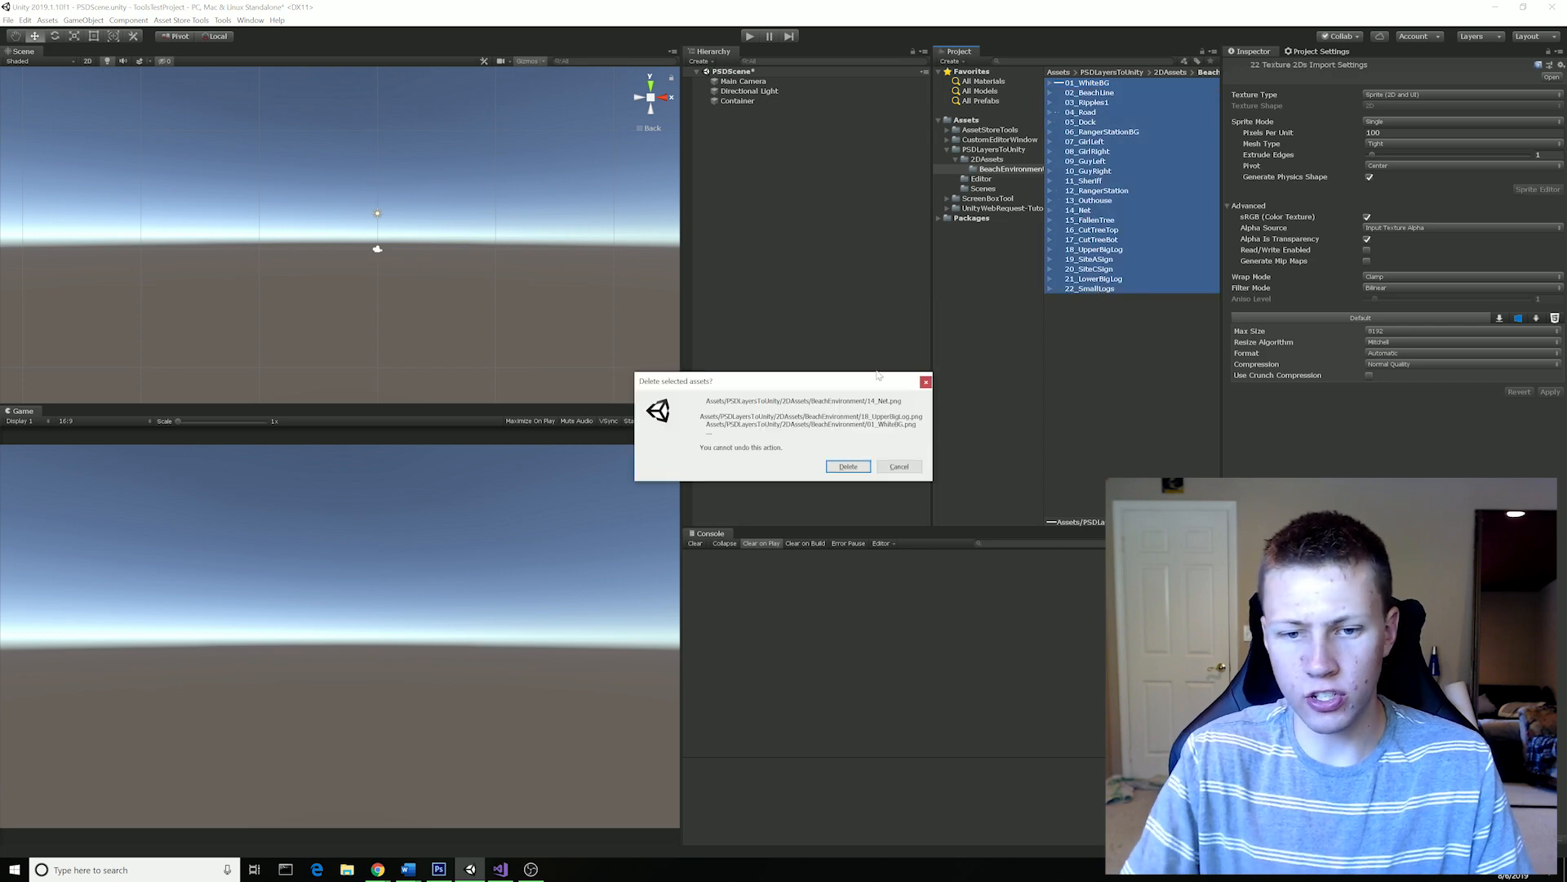
click(848, 466)
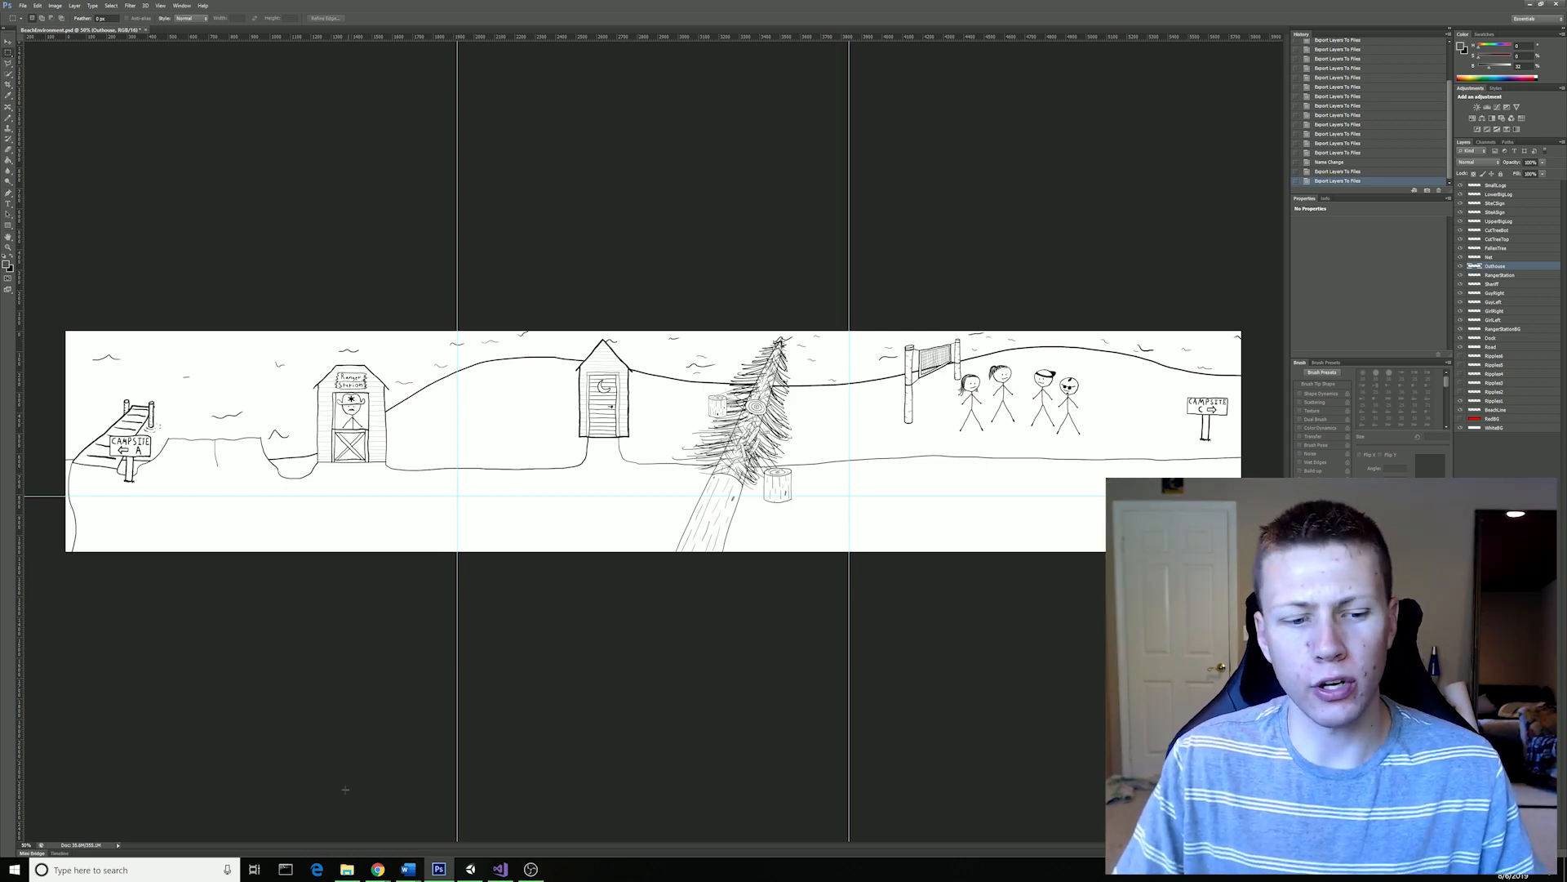
Switch to Photoshop and export the visible layers as PNG-24 files to the BeachEnvironment folder using the Export Layers To Files (Fast) script.
click(347, 868)
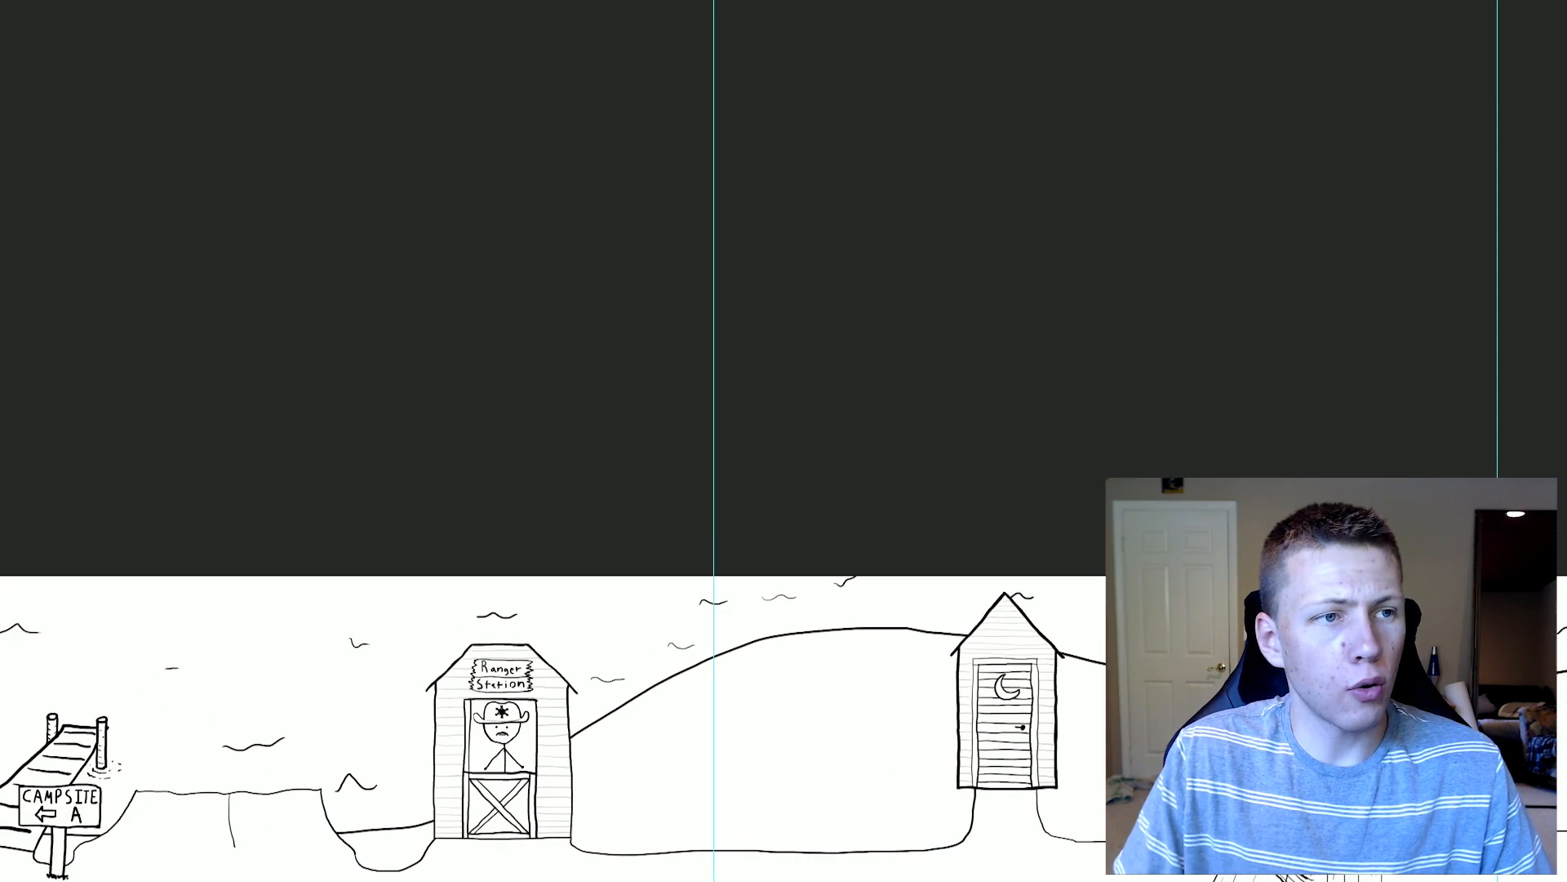
click(45, 10)
mouse_move(147, 531)
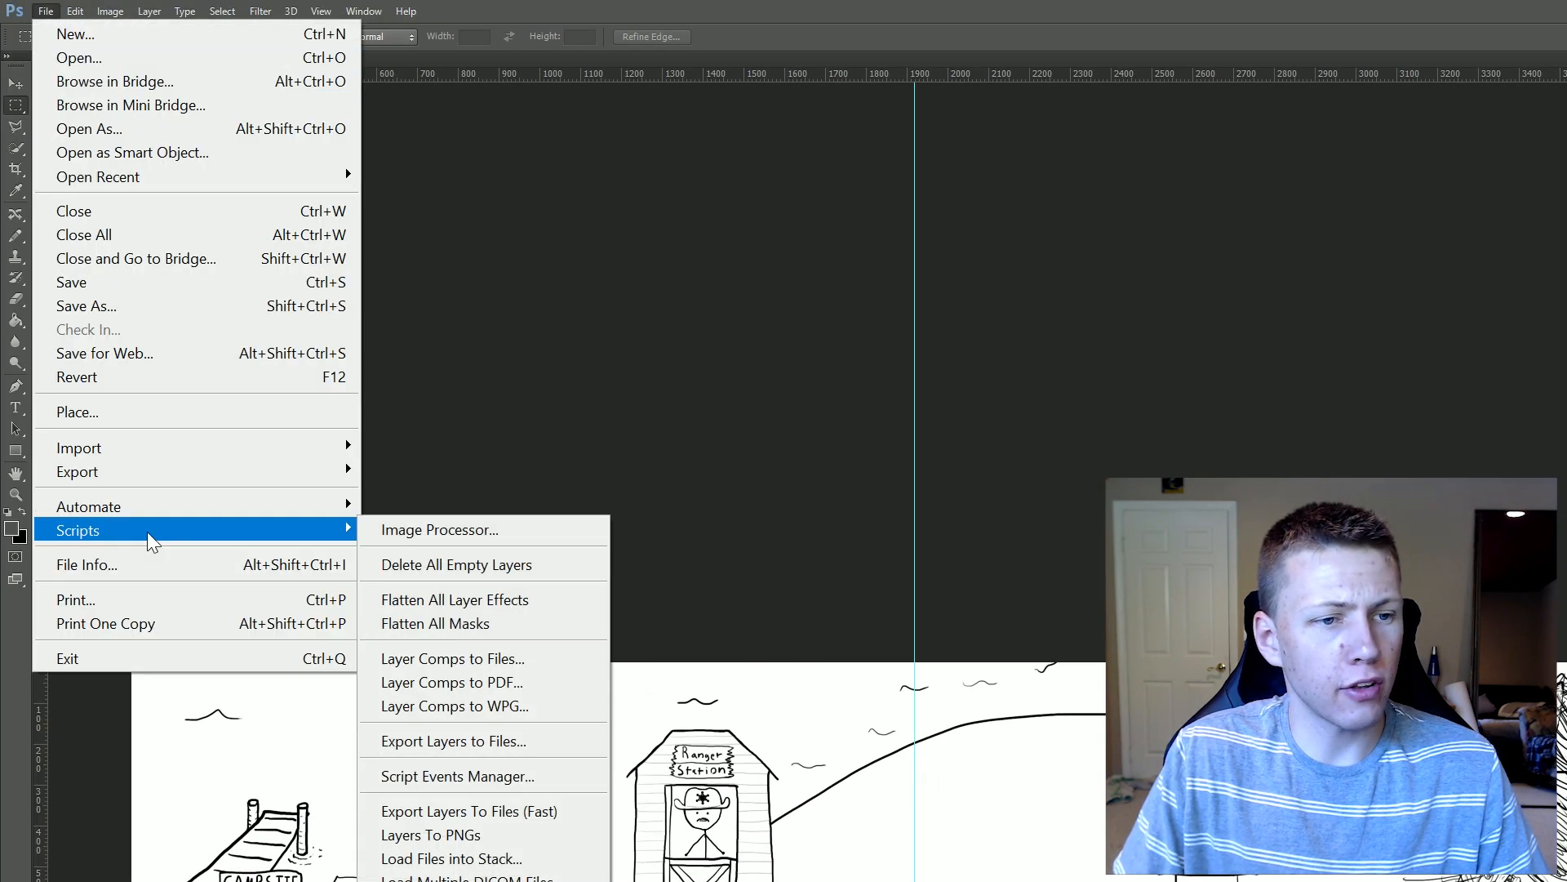
click(571, 810)
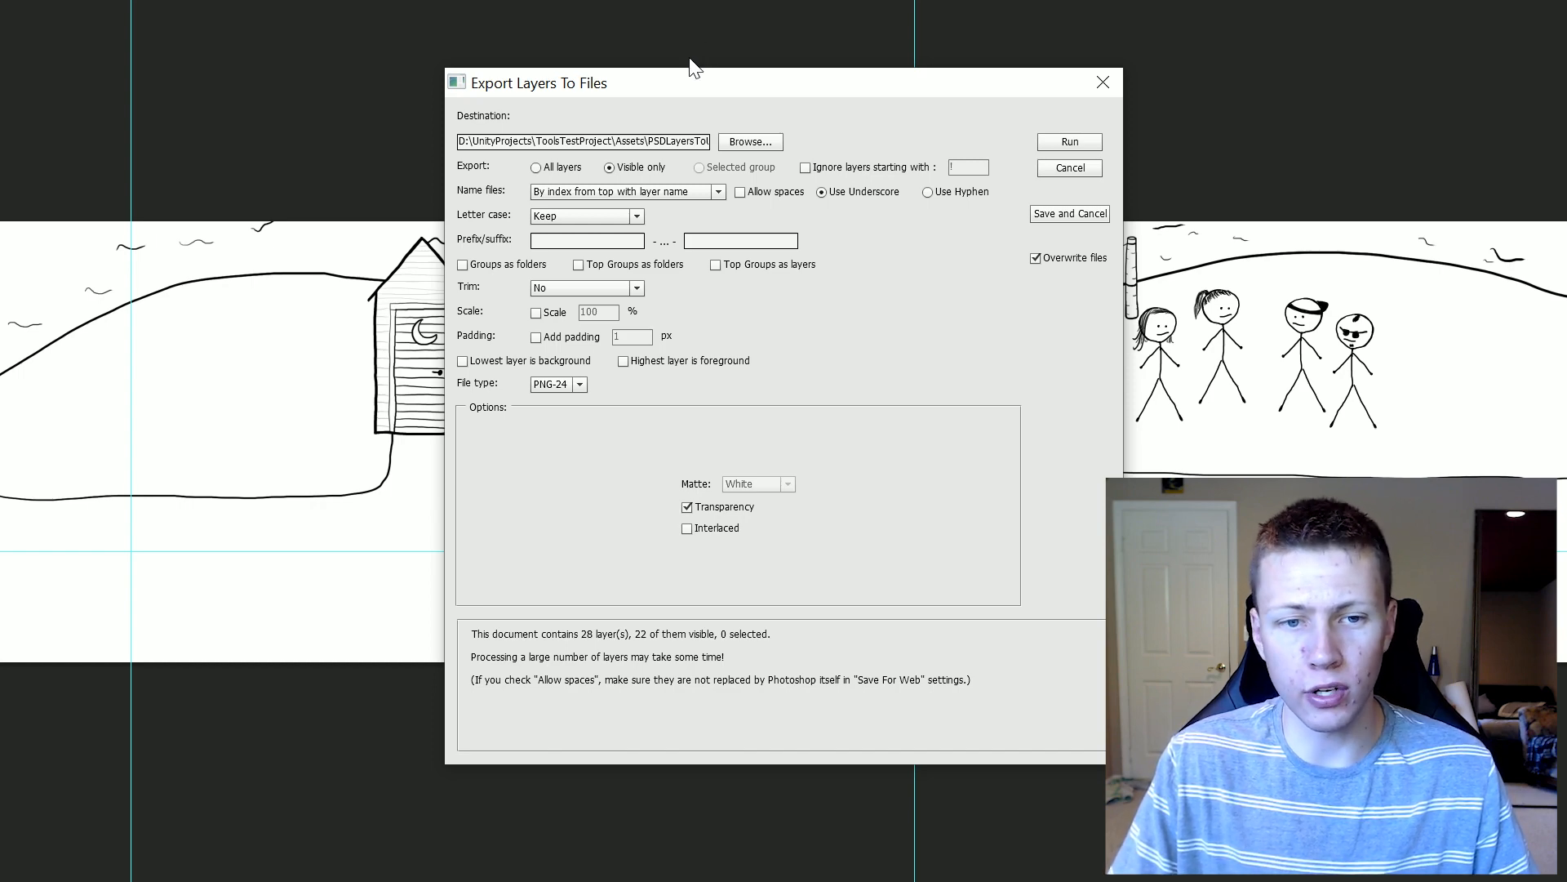
click(746, 145)
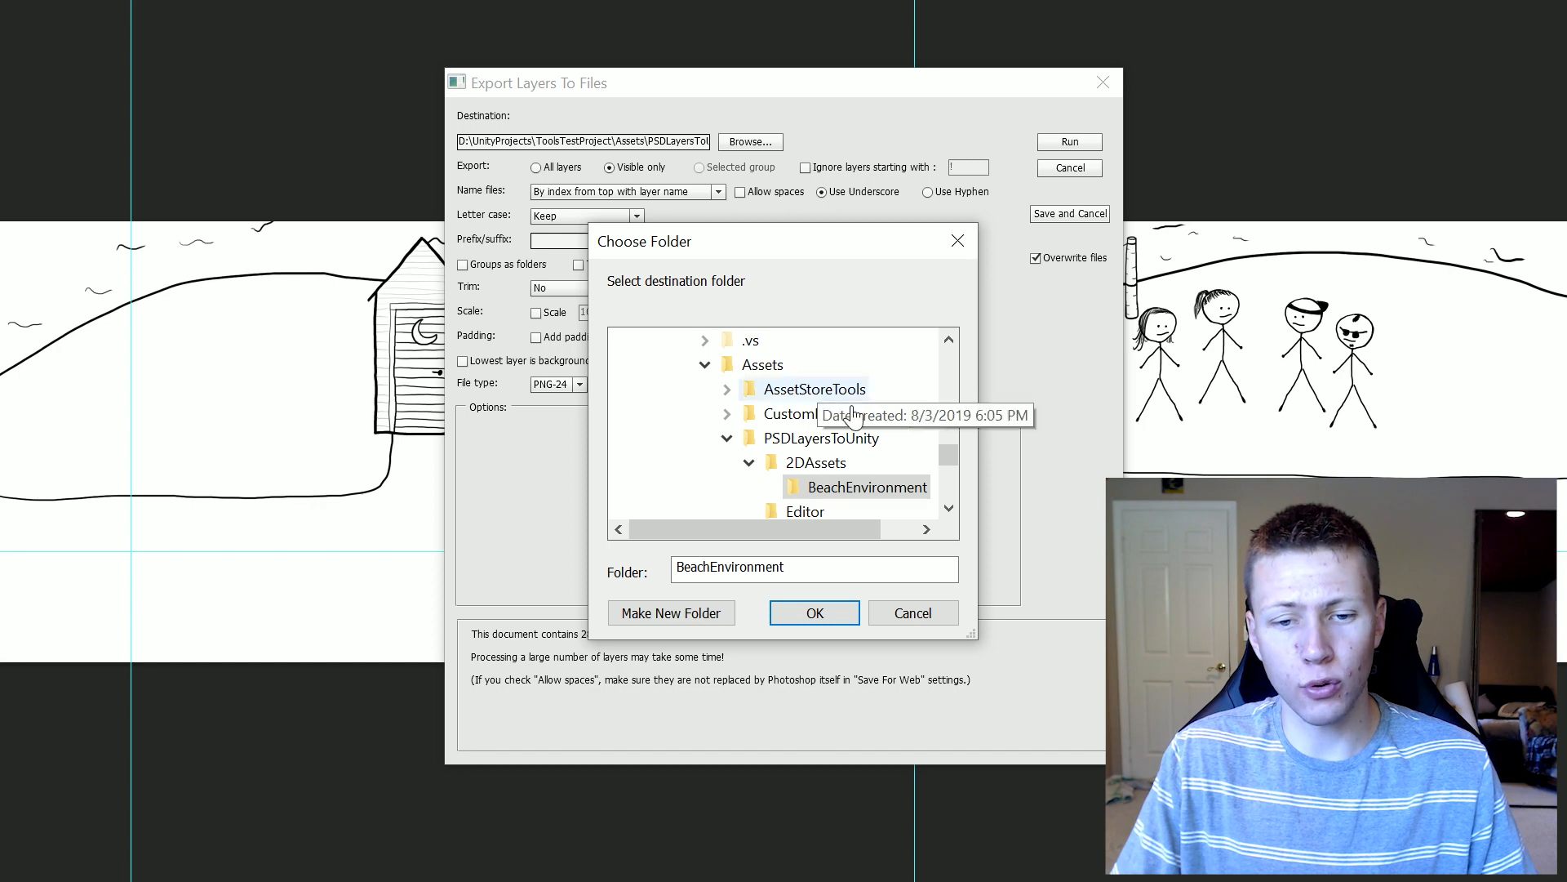
scroll(939, 502, down, 1)
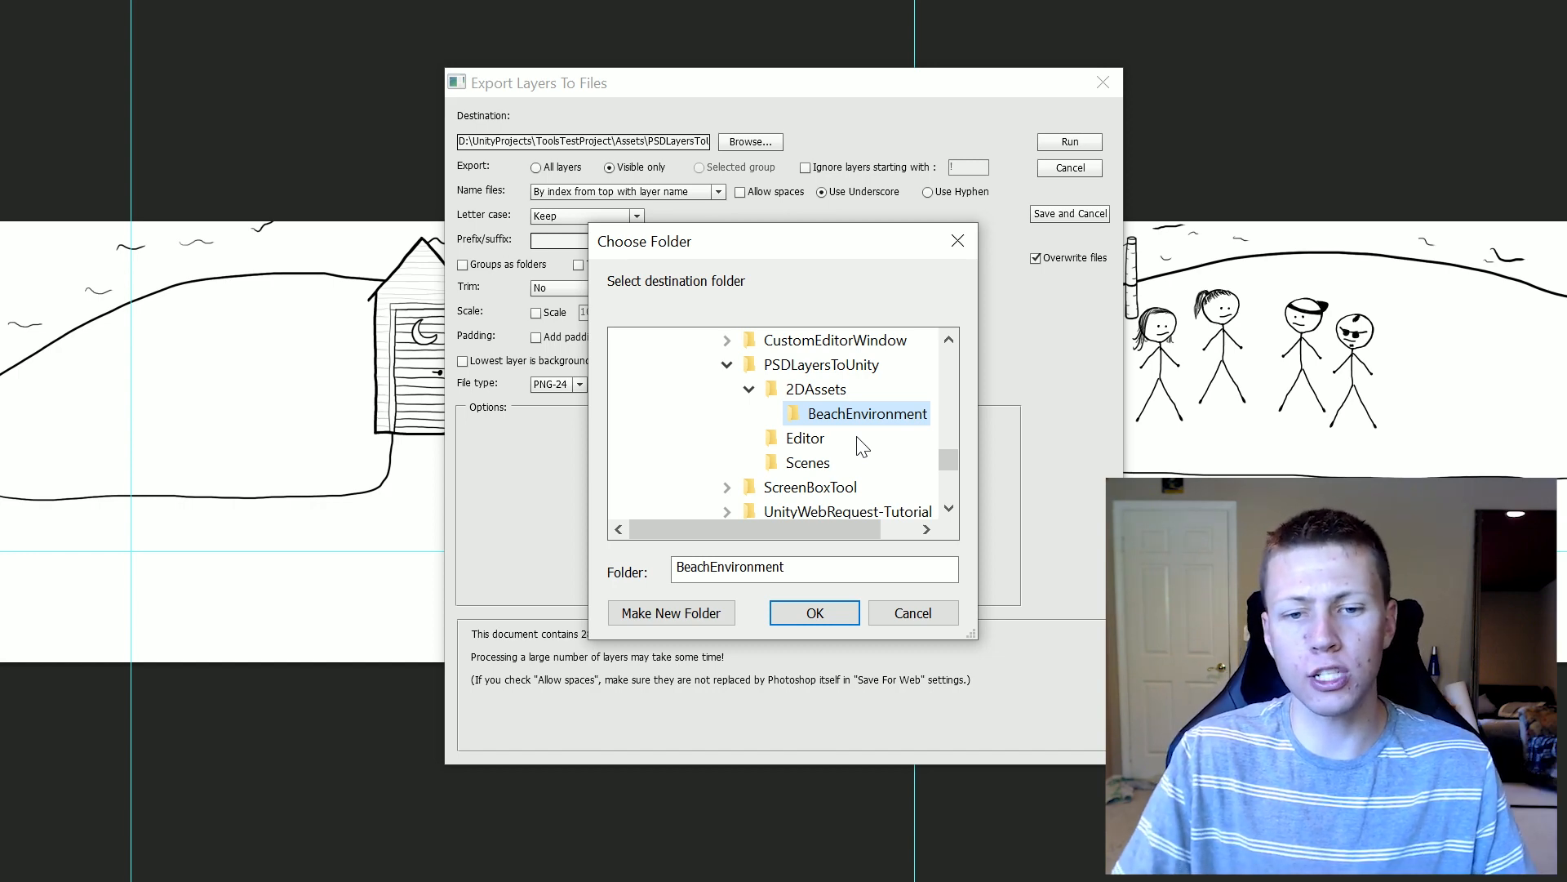
click(932, 618)
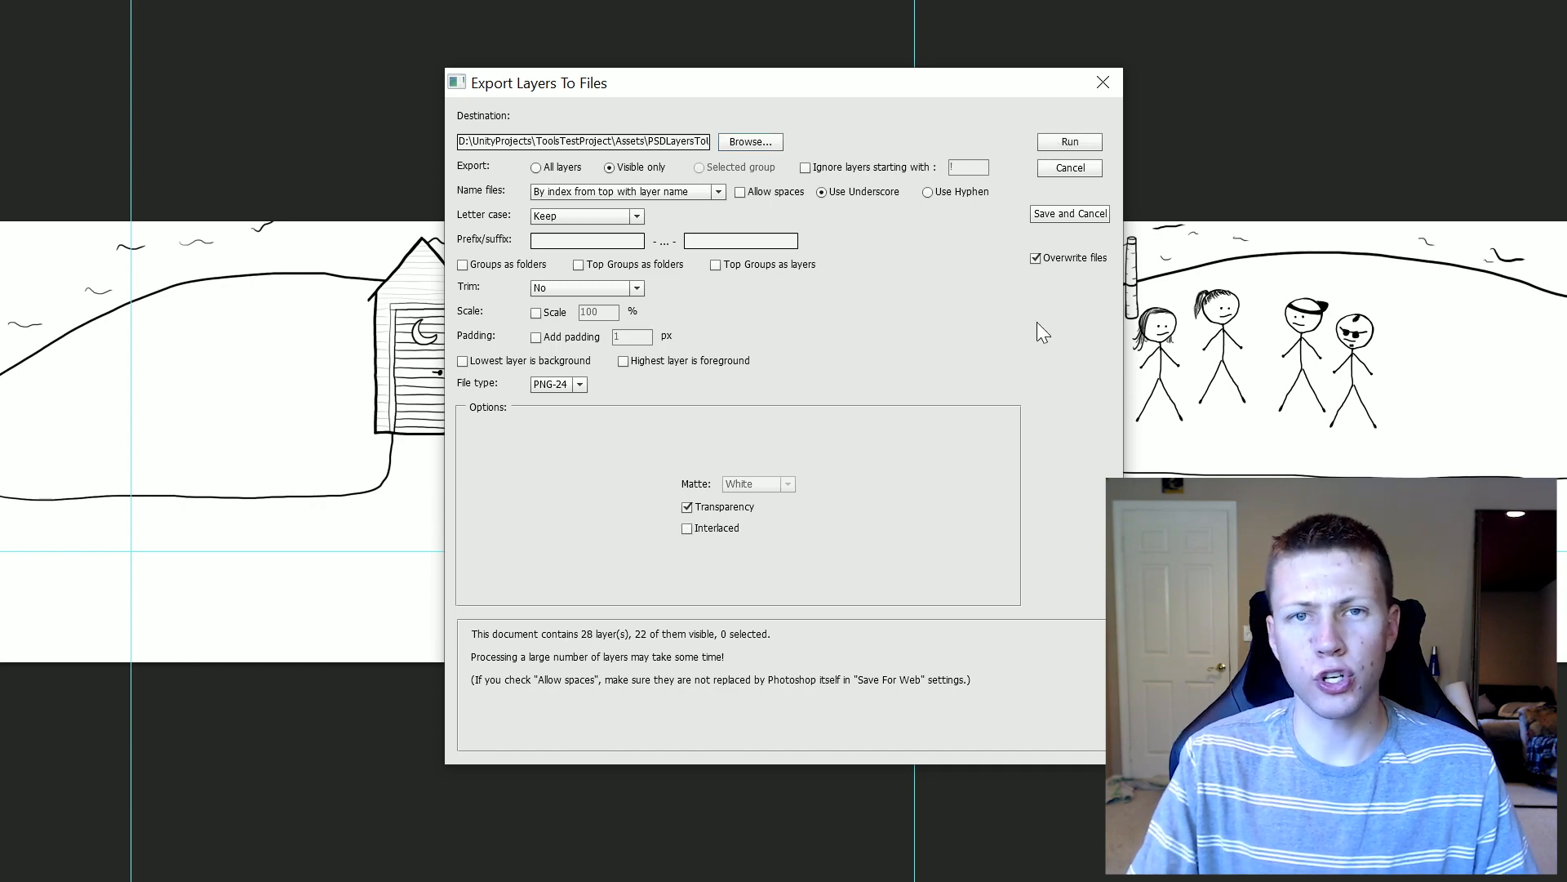
click(1066, 142)
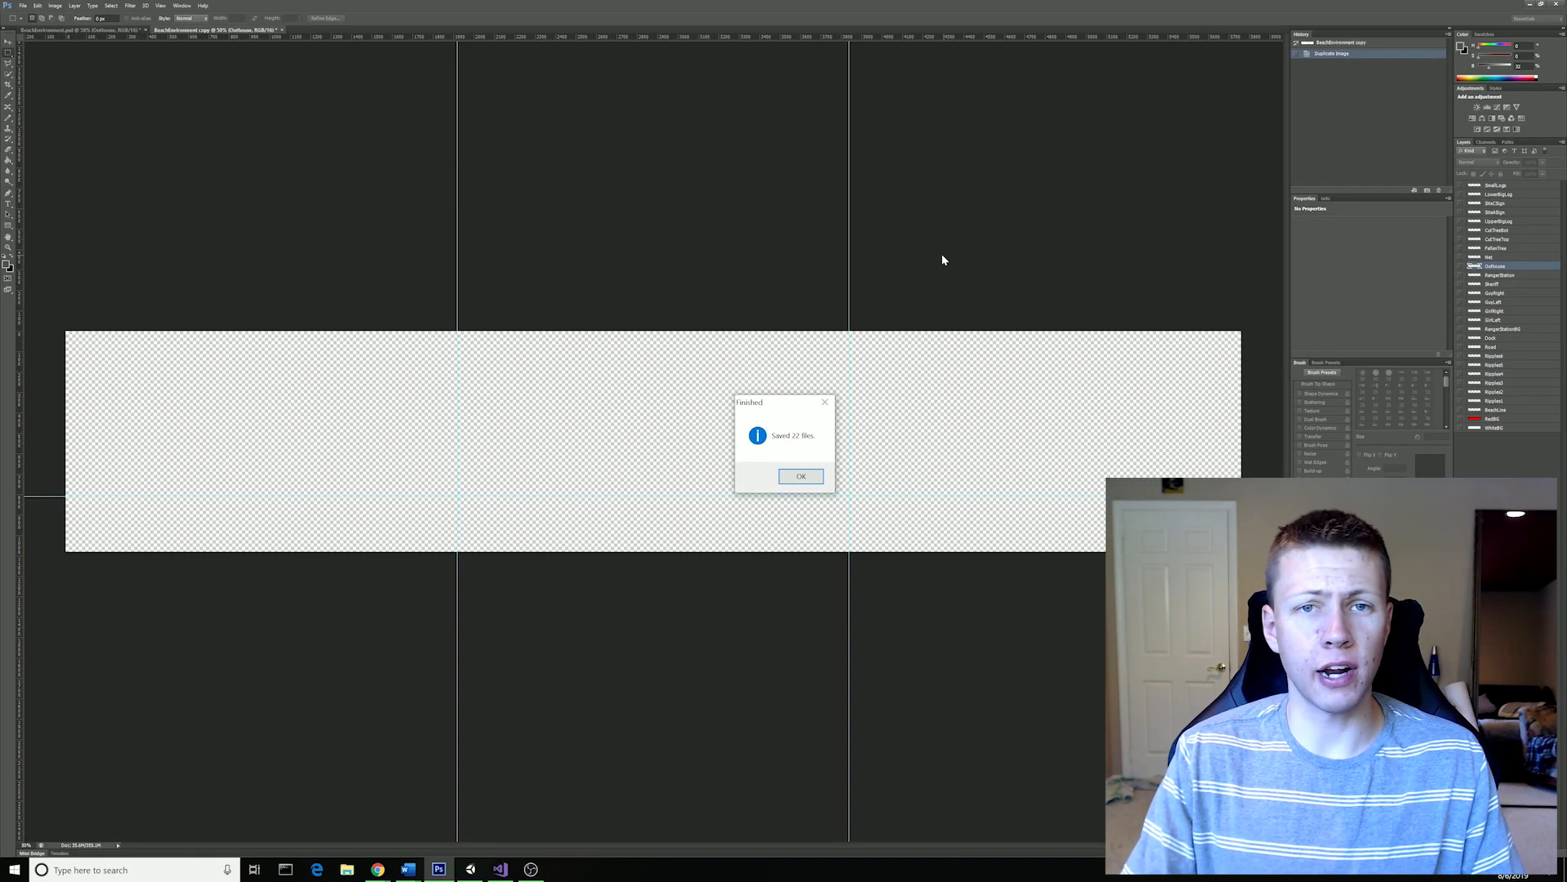
click(799, 477)
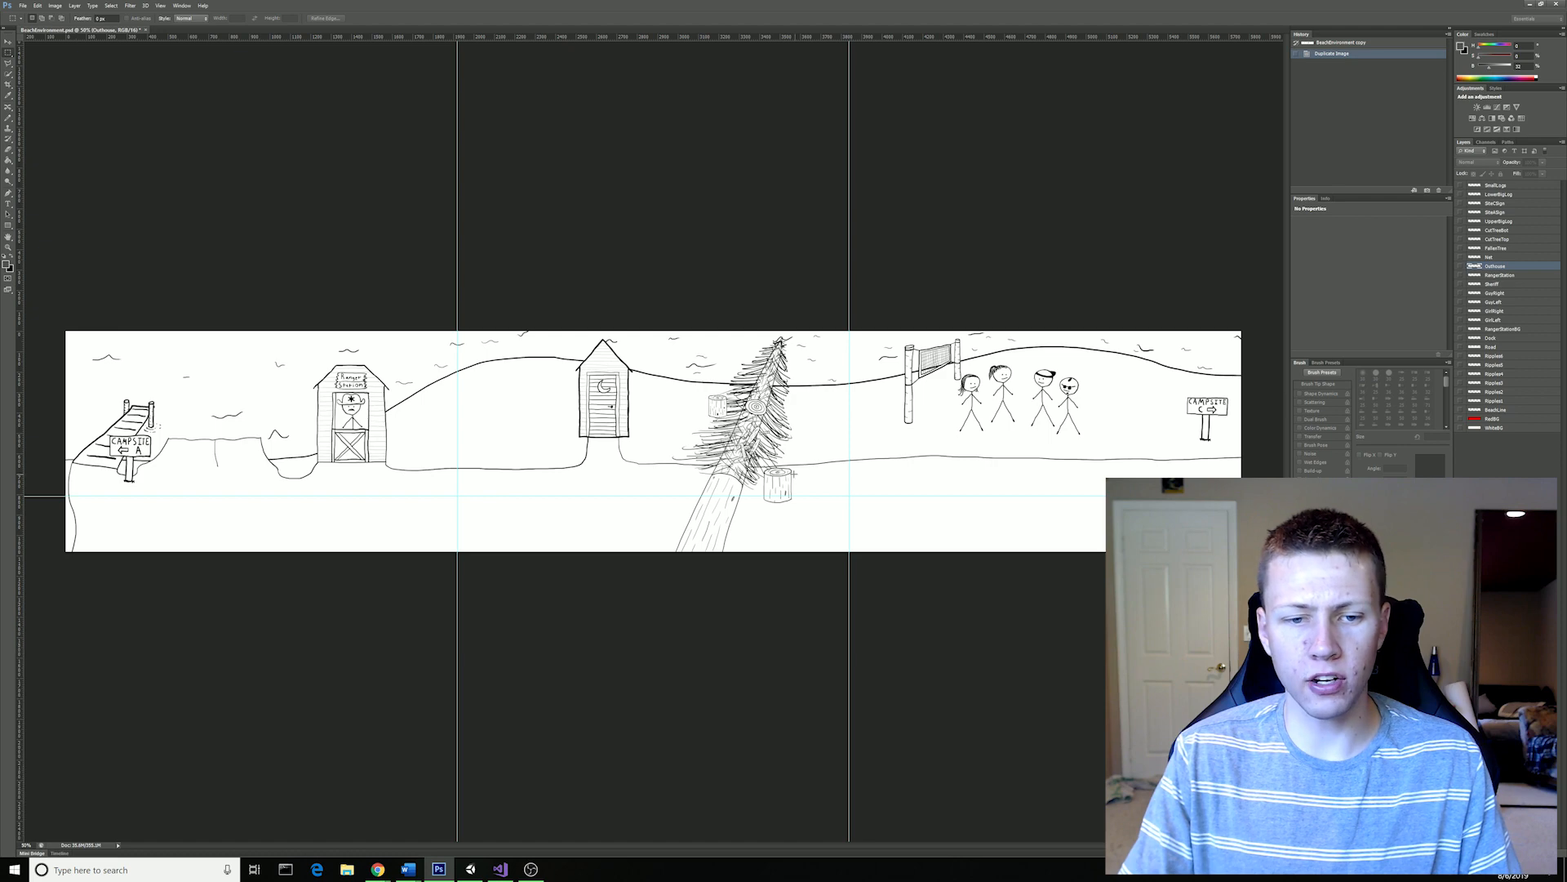
Switch to Unity, open the PNGs to Unity Scene tool and assign Container as its container object.
click(471, 870)
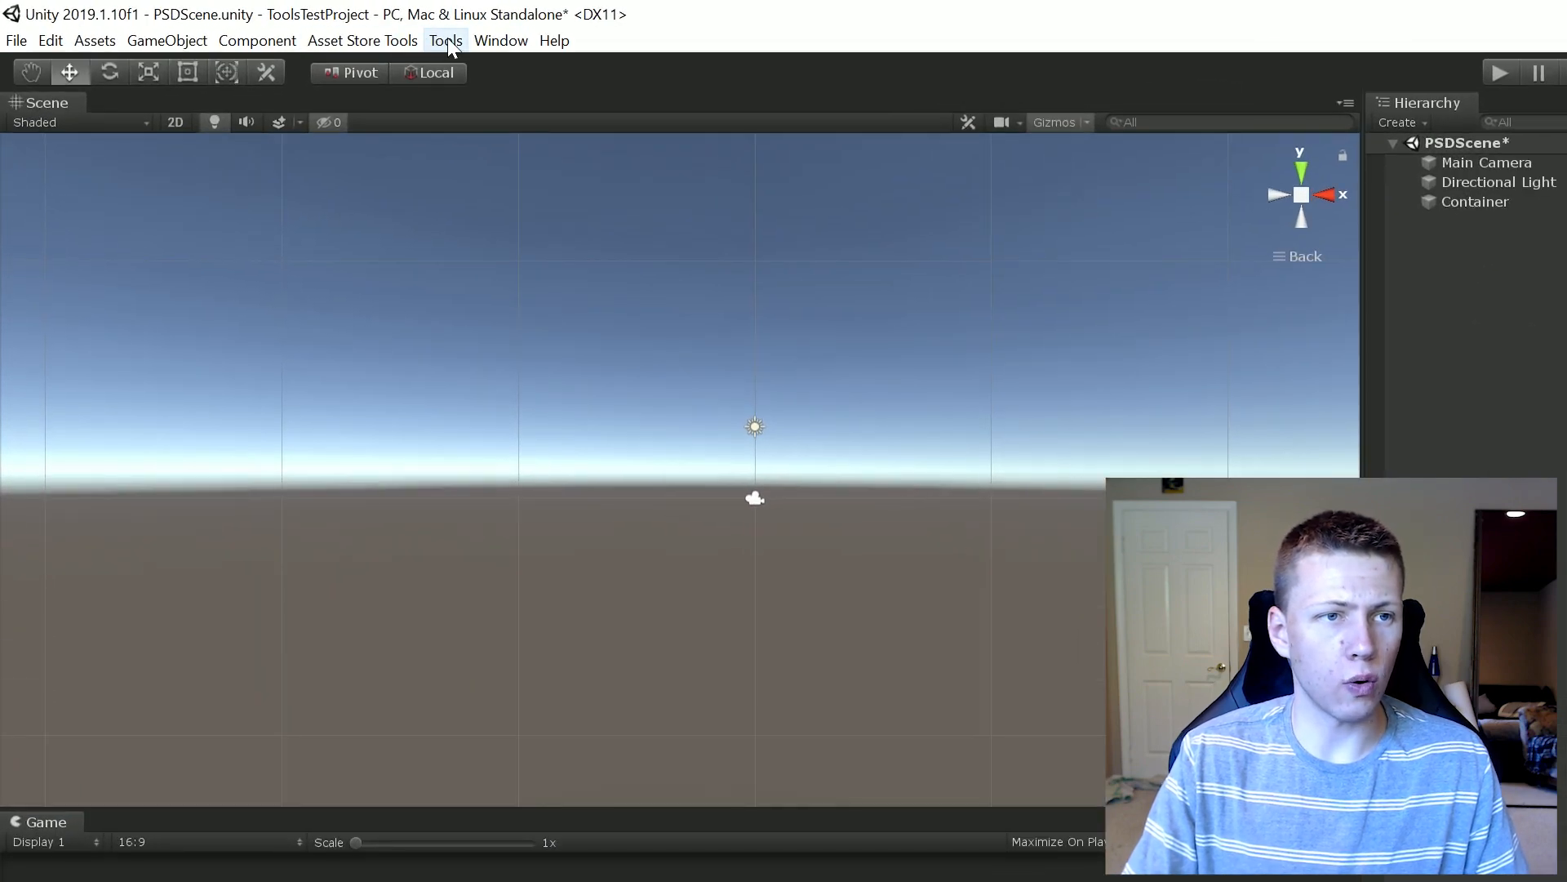
click(445, 41)
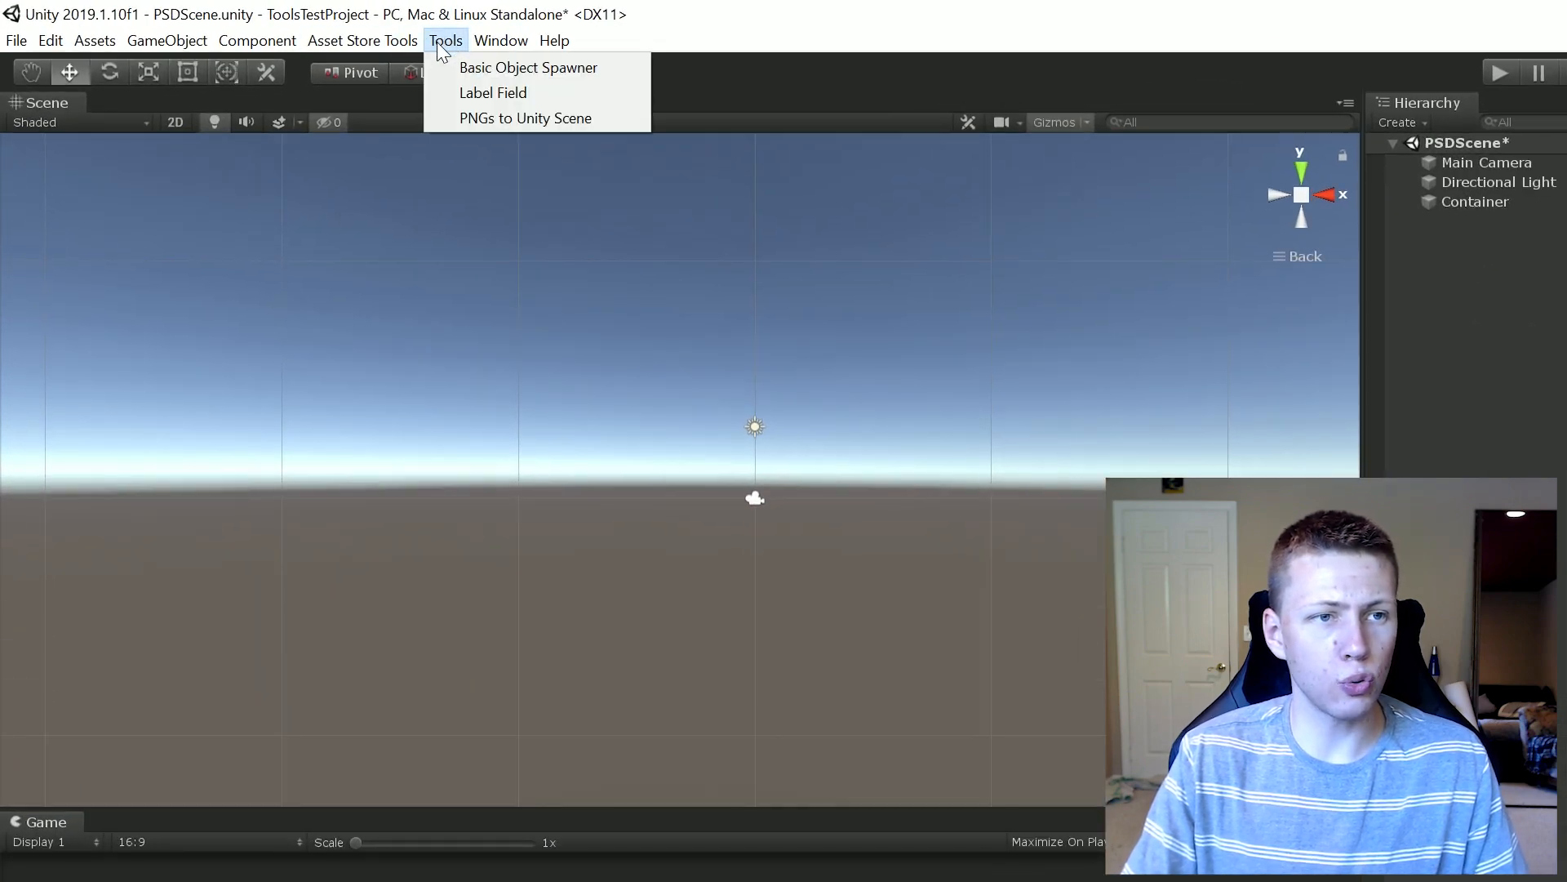
click(591, 119)
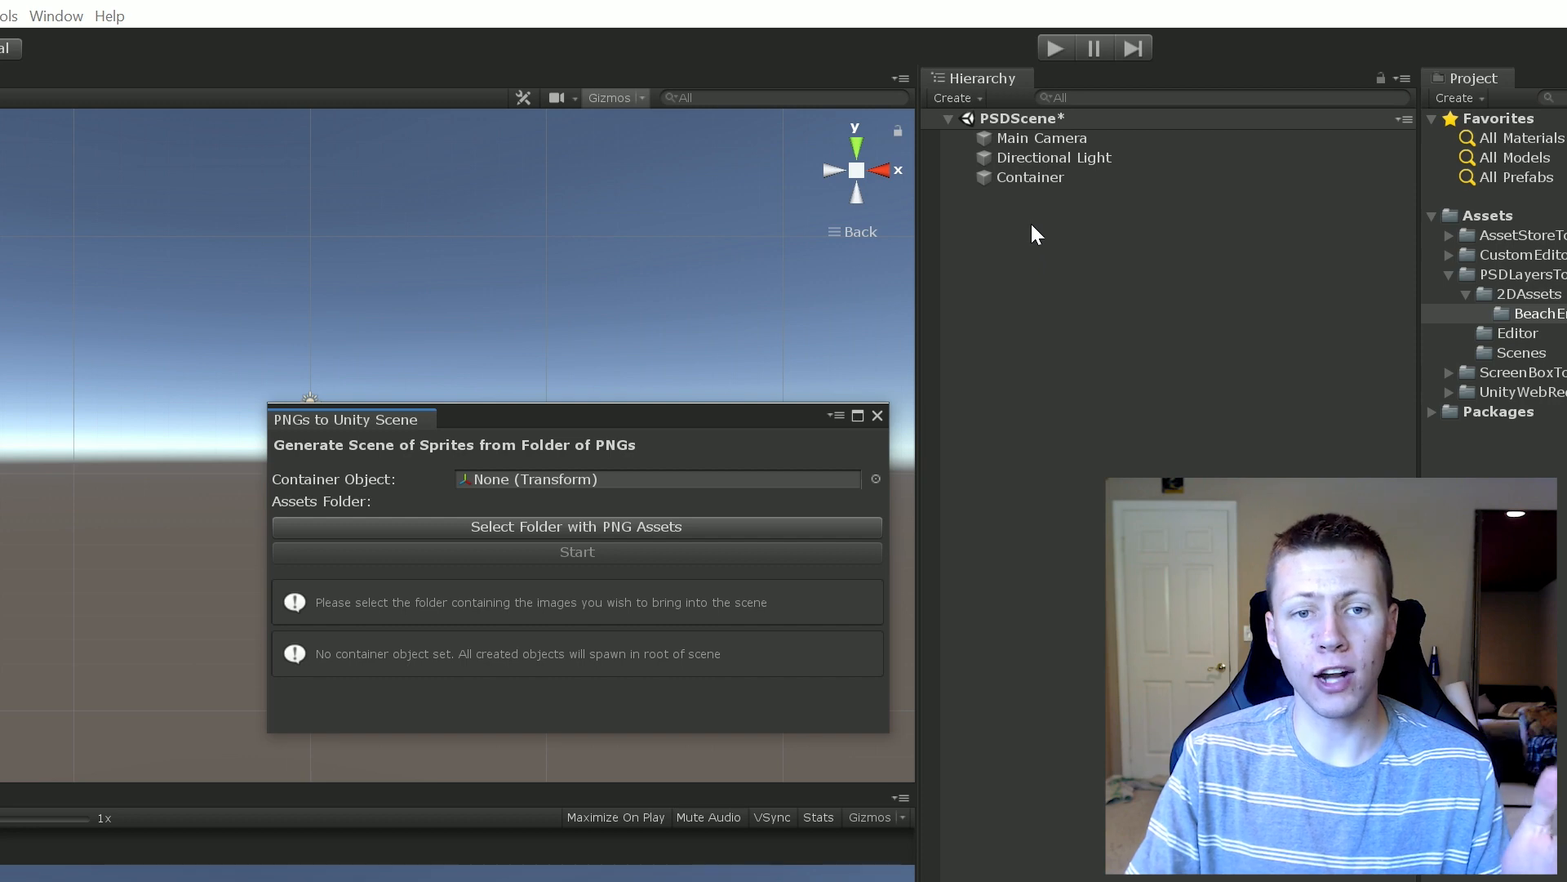
drag(1023, 179, 552, 483)
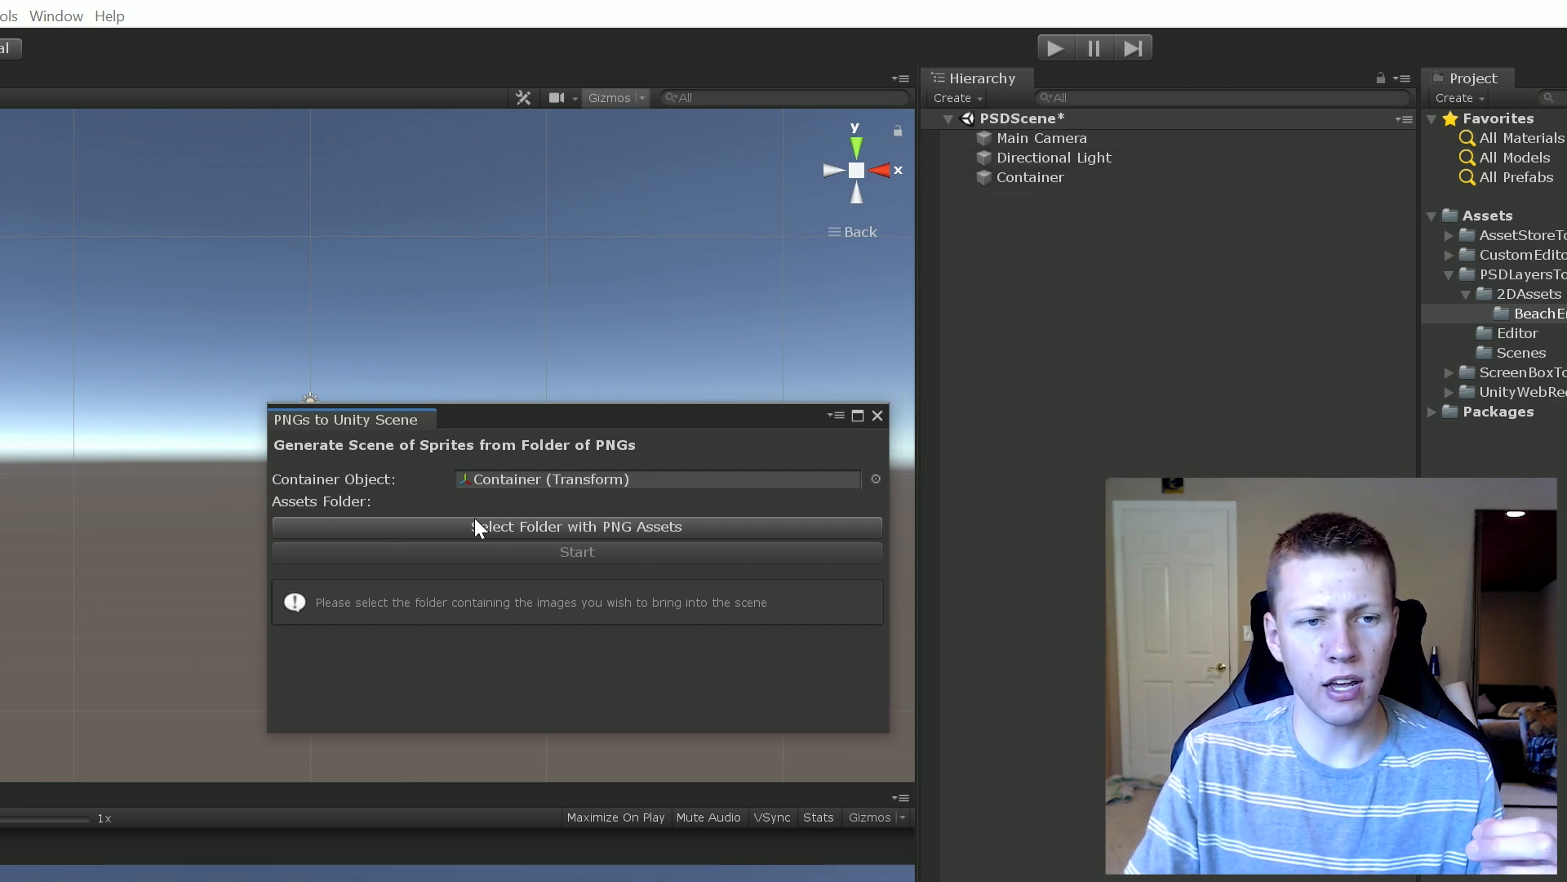
Set the tool's assets folder to Assets/PSDLayersToUnity/2DAssets/BeachEnvironment.
click(692, 527)
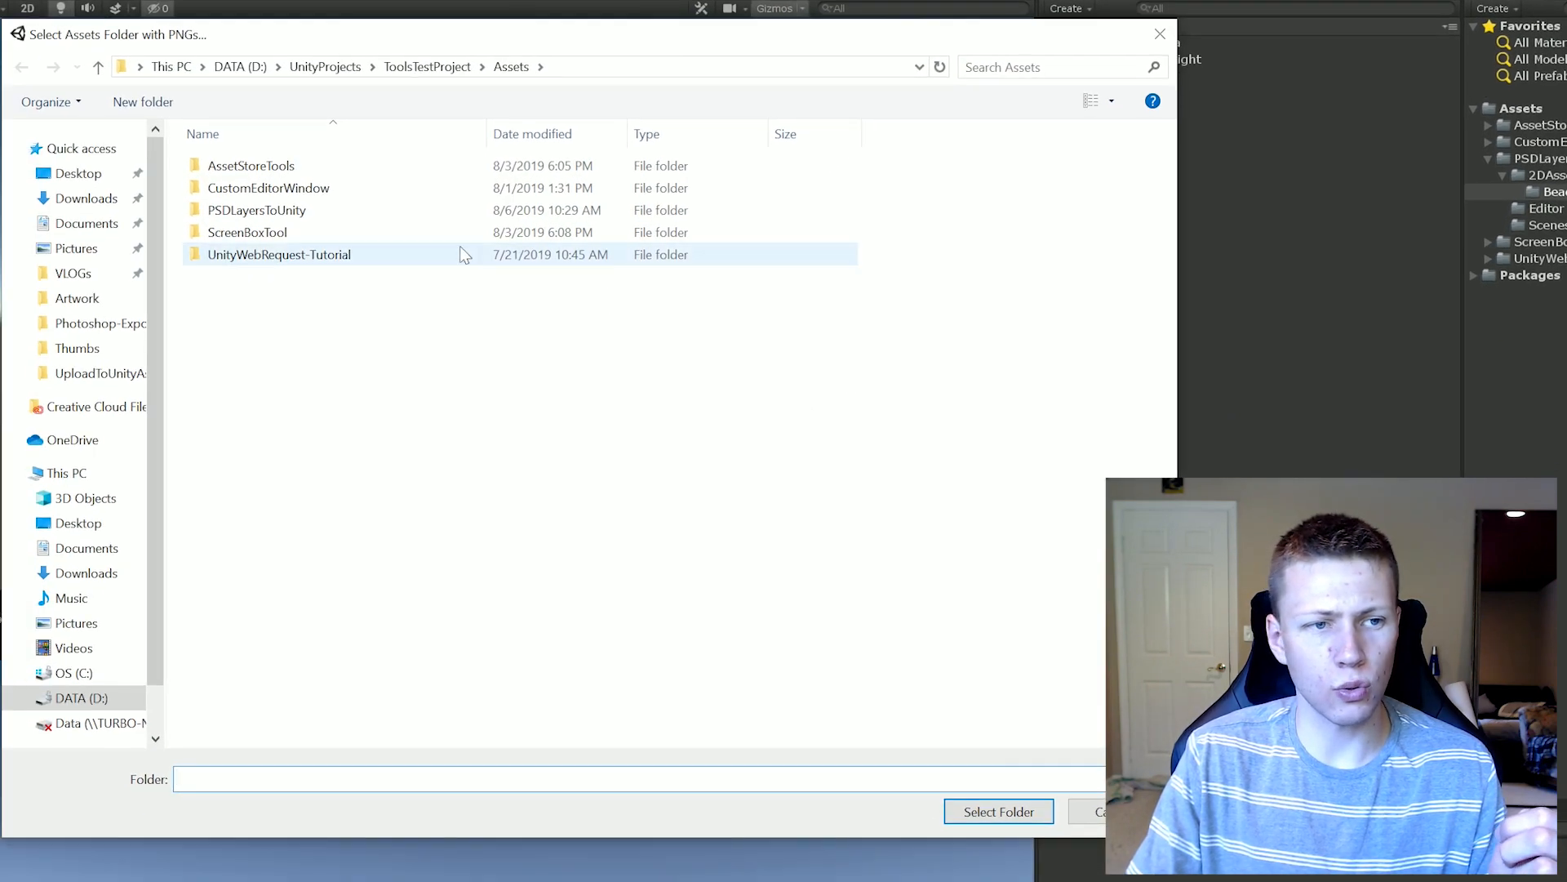
click(254, 231)
double_click(294, 212)
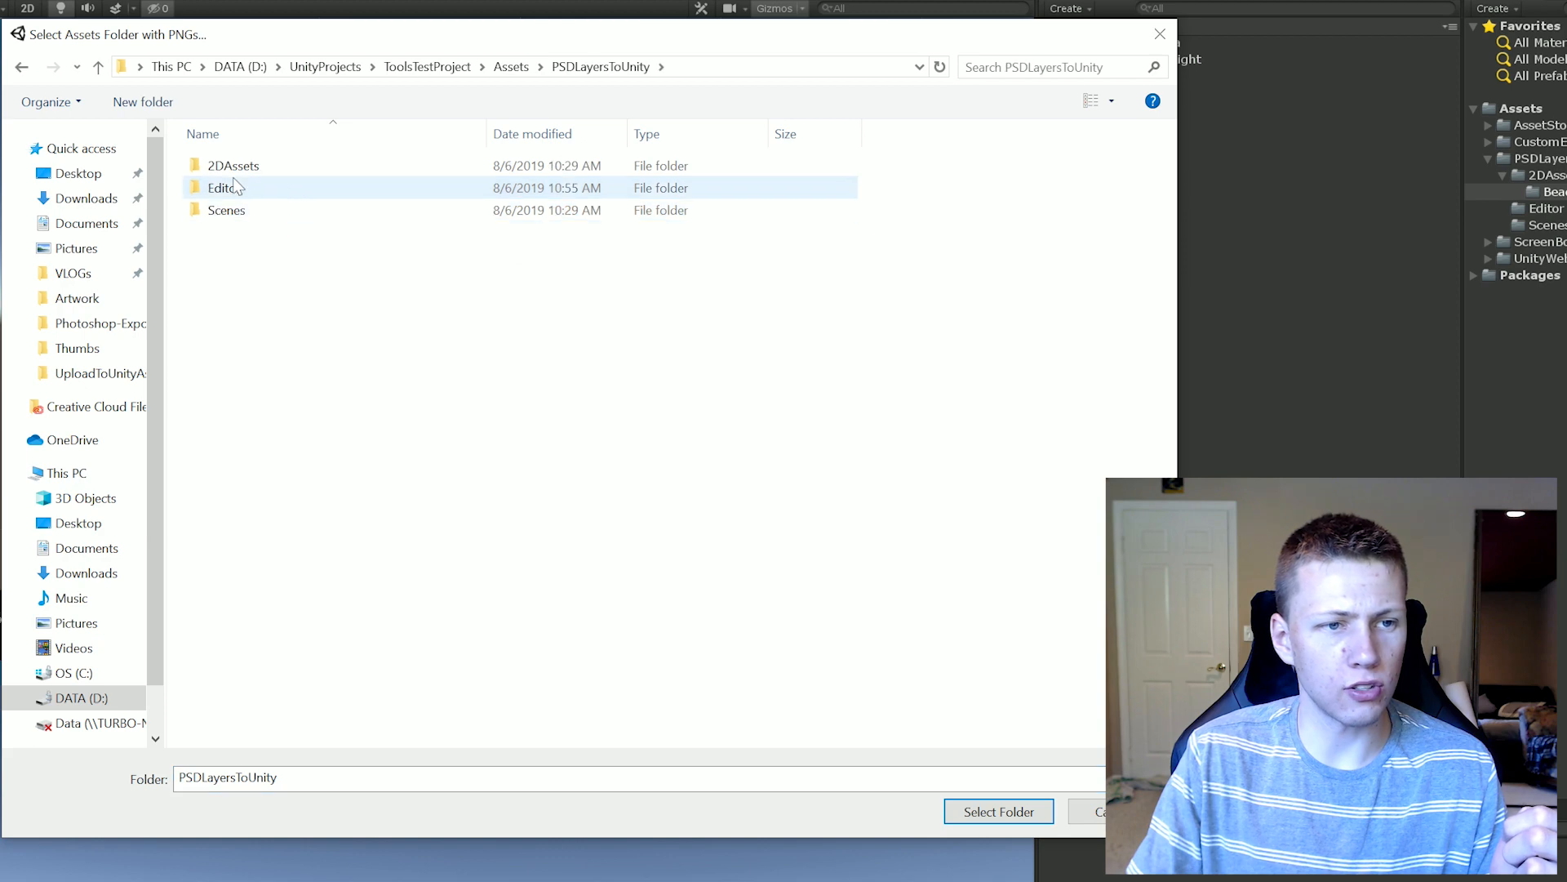
double_click(253, 166)
click(288, 172)
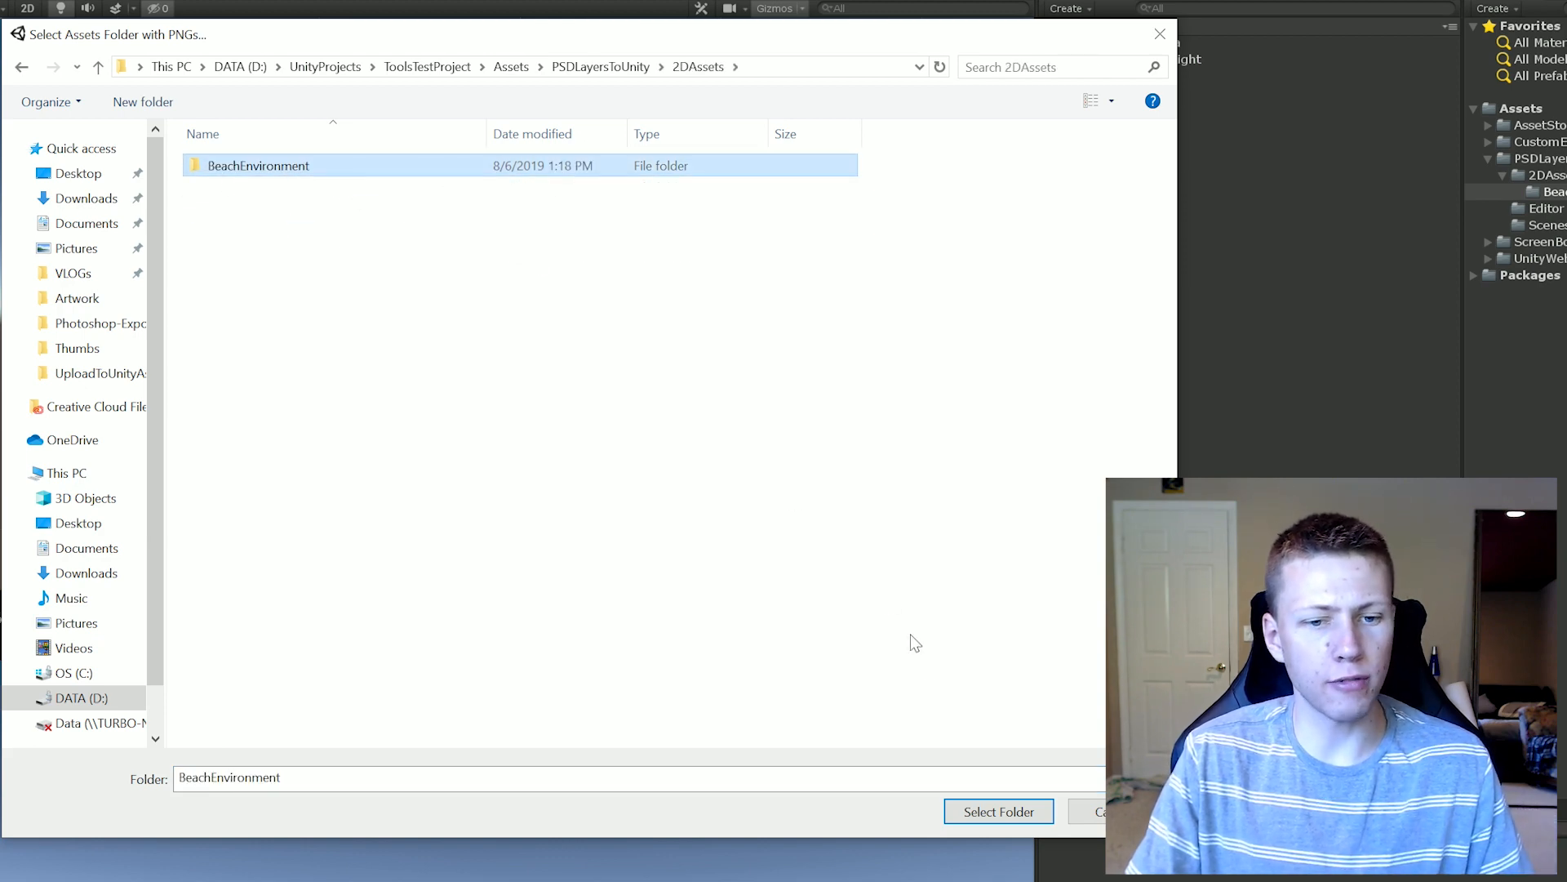
click(998, 812)
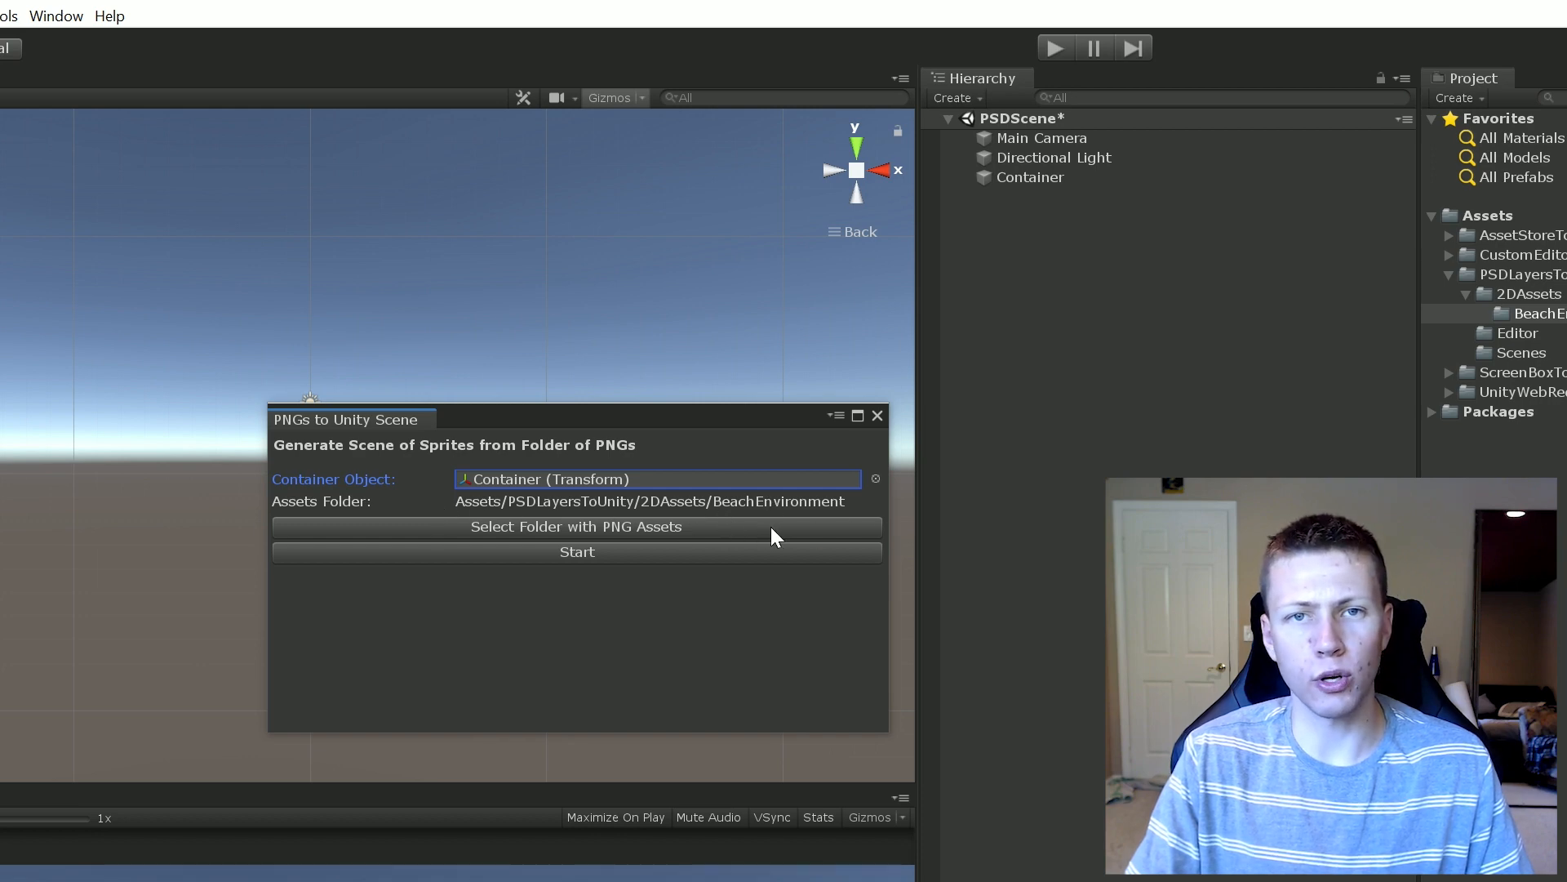
Generate the scene of sprites from the chosen PNG folder and close the tool window.
click(580, 555)
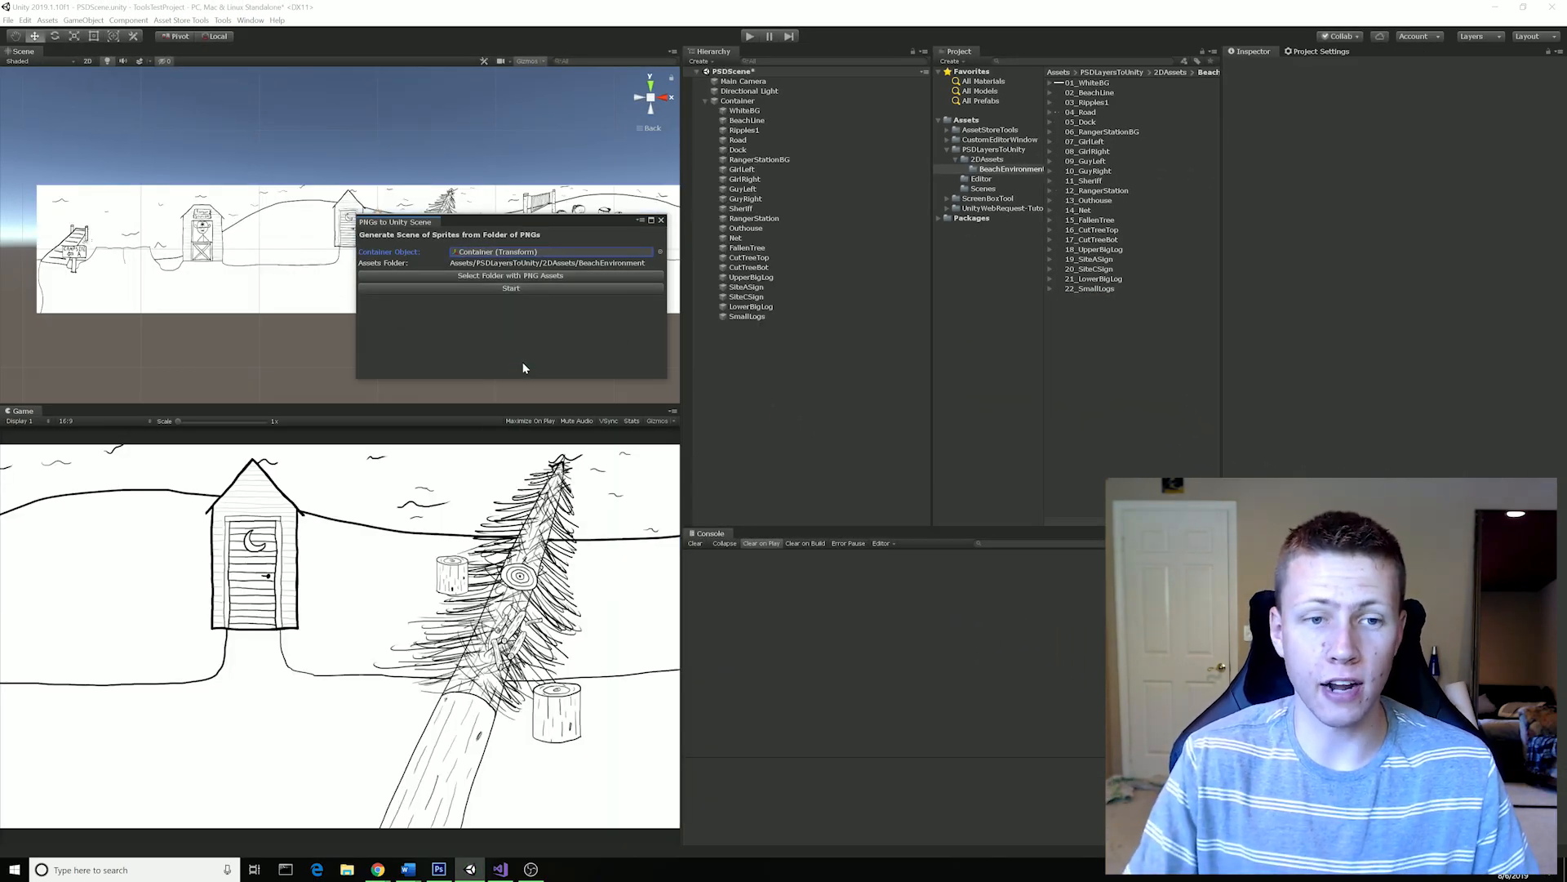
click(661, 221)
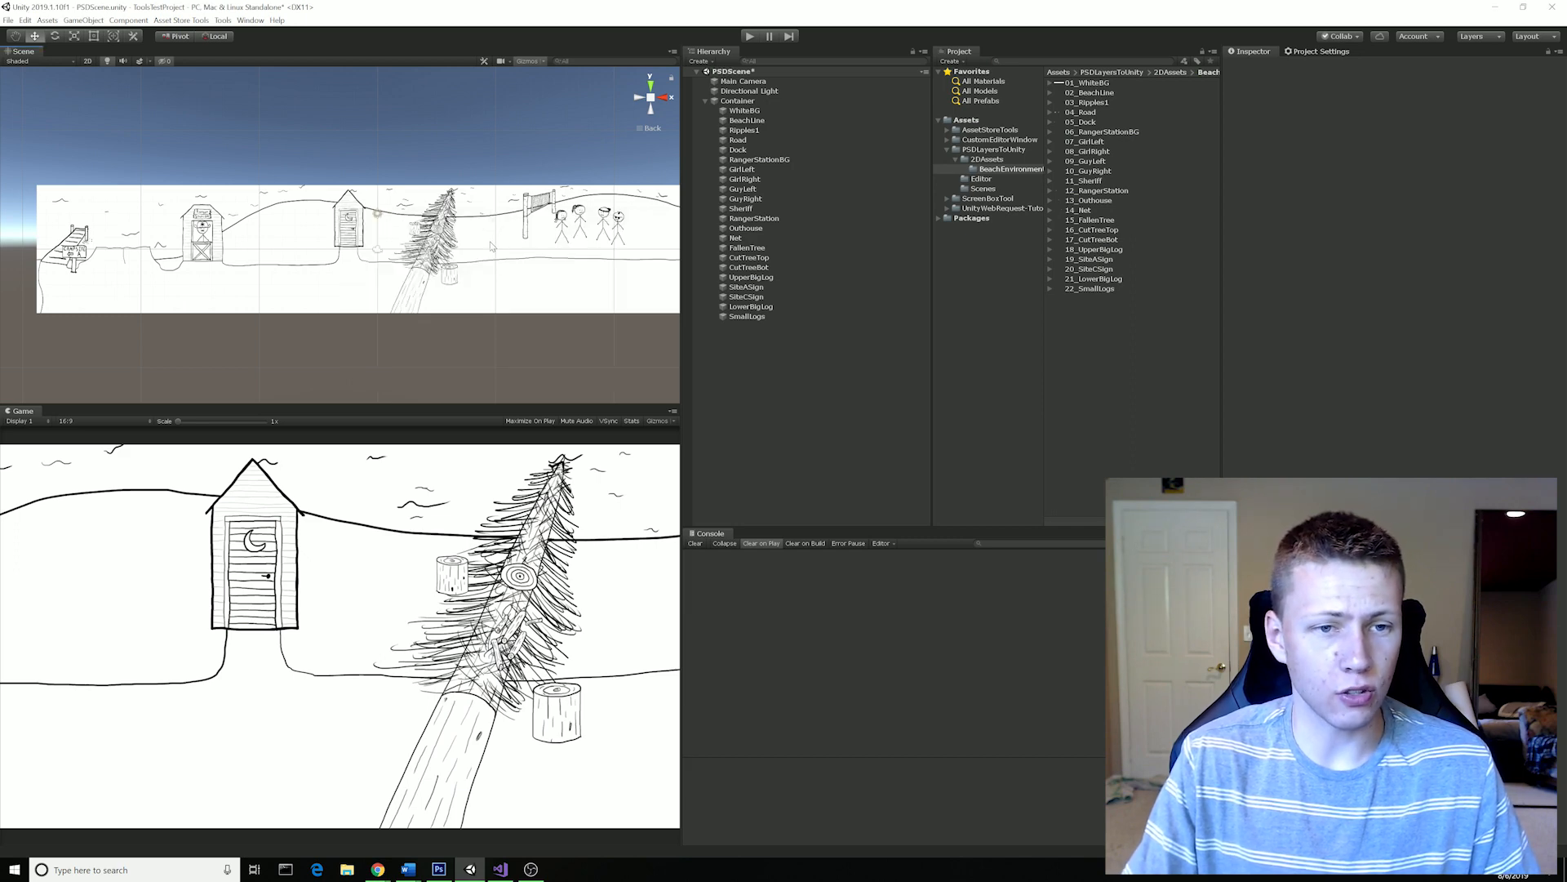
middle_drag(508, 276, 465, 279)
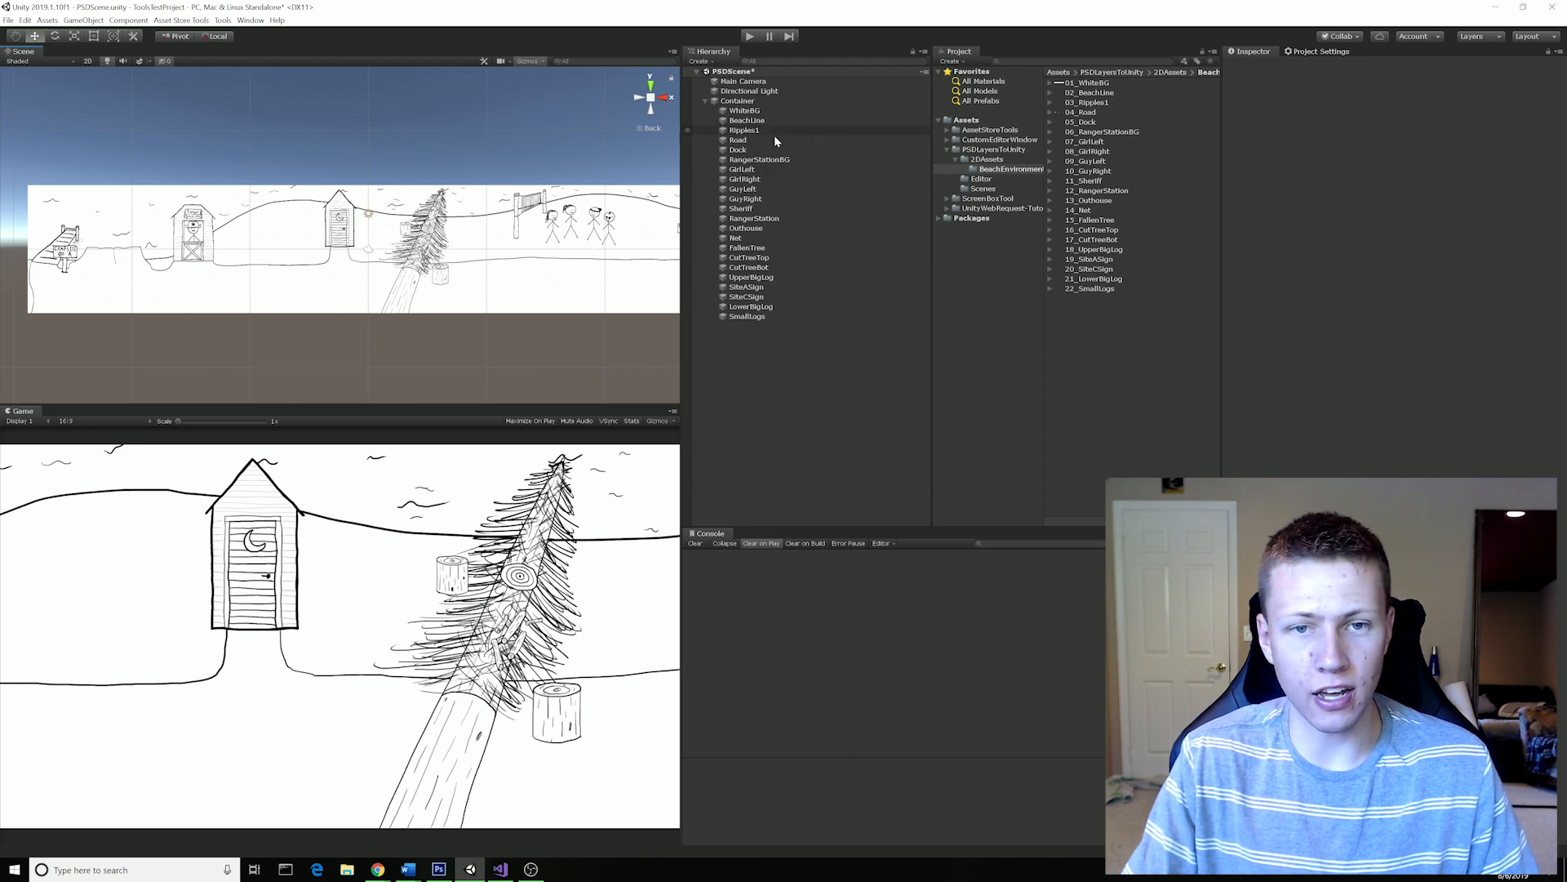
Deactivate and reactivate the Outhouse object to check that it is a separate sprite in the scene.
click(760, 230)
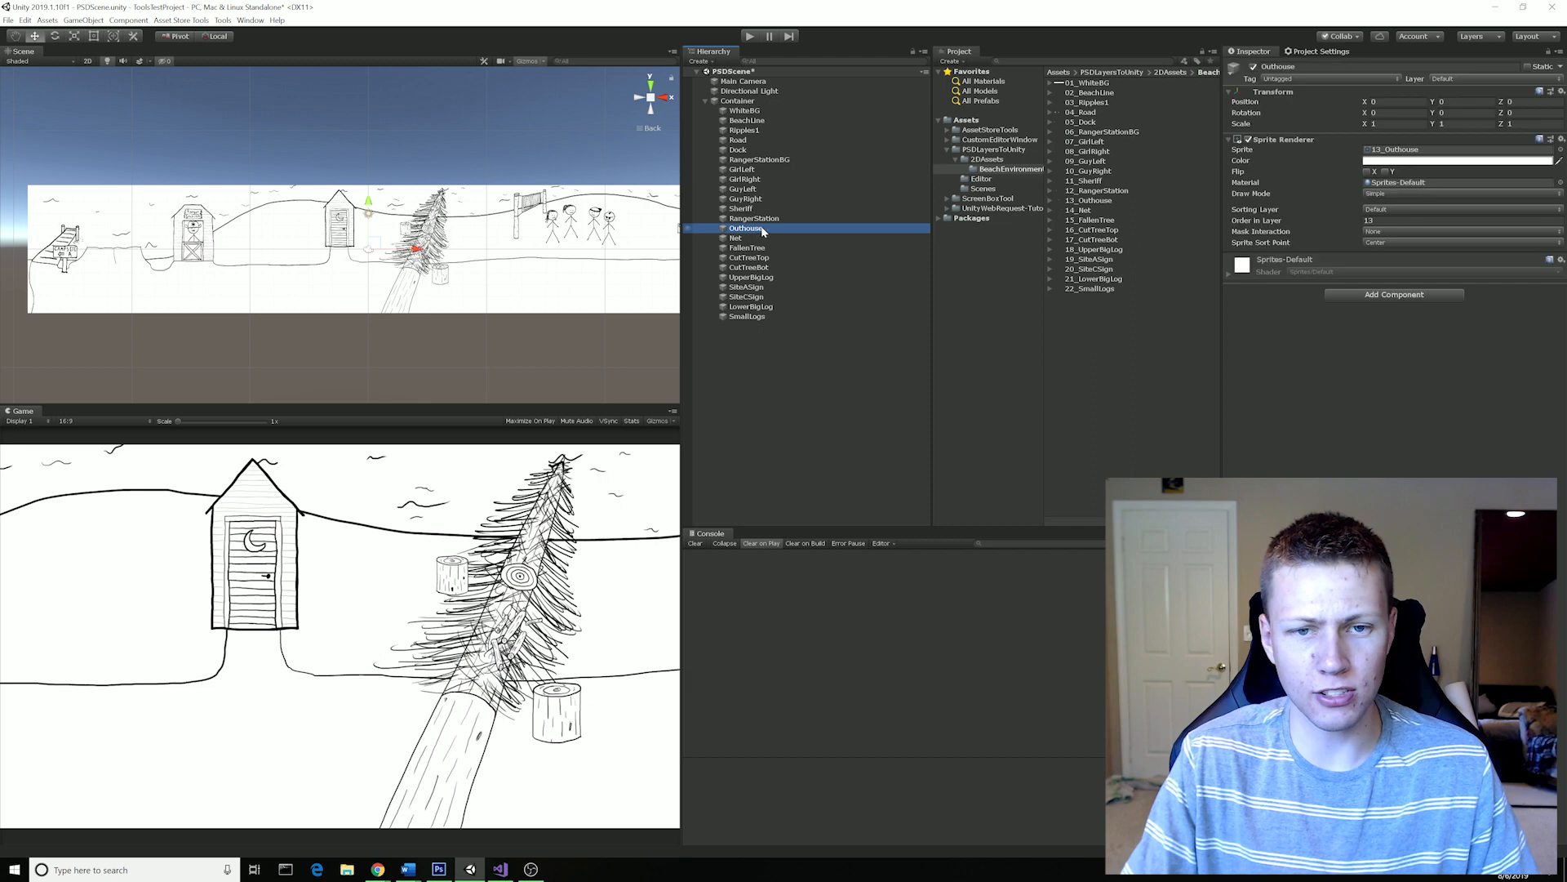
click(1253, 67)
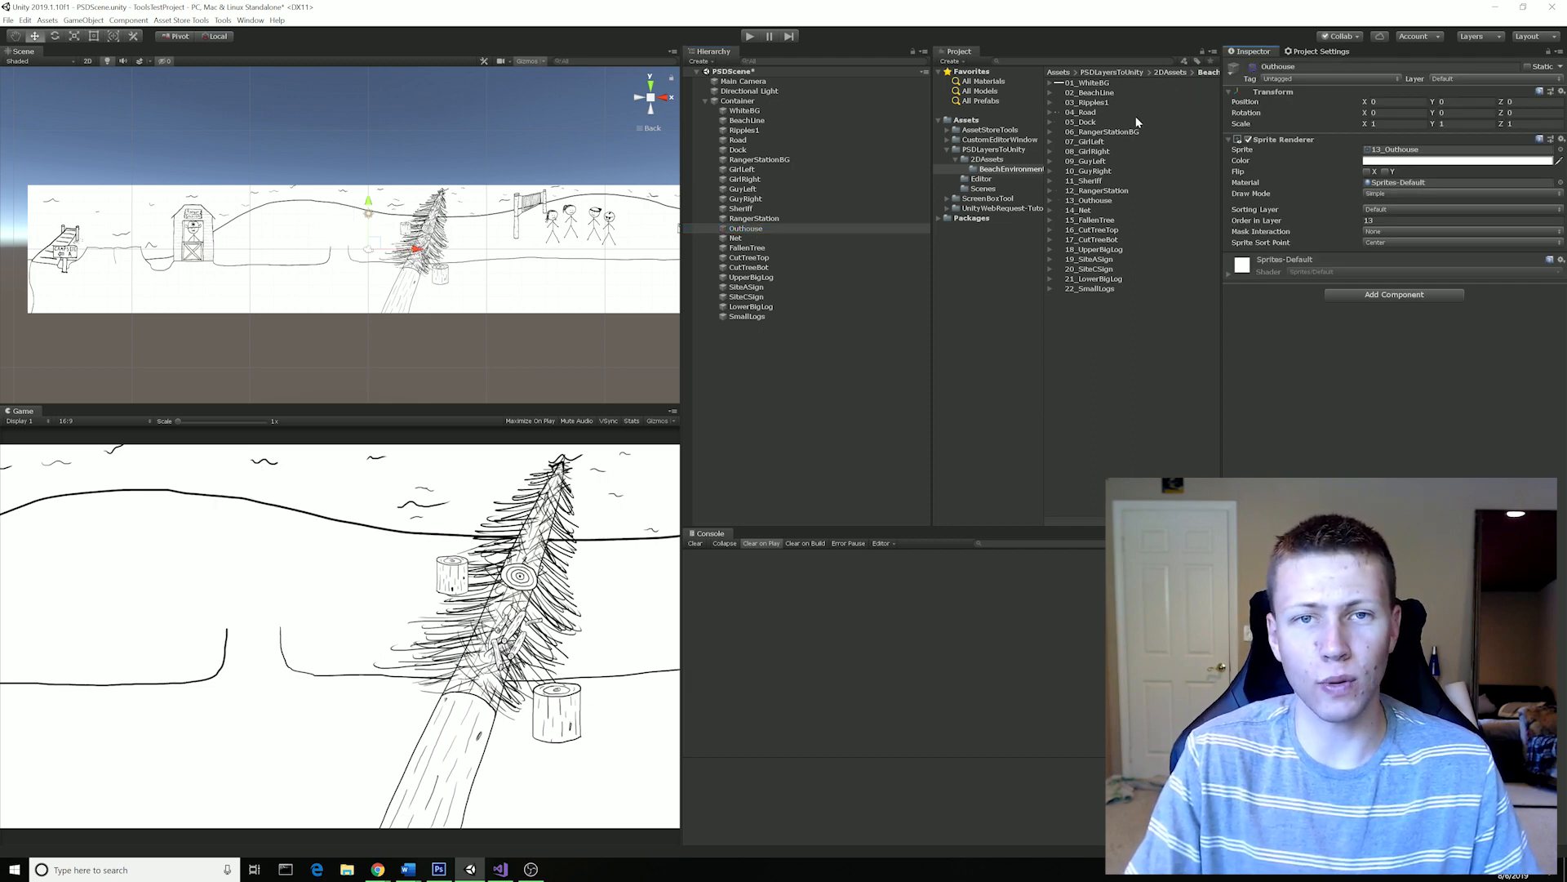
click(1253, 68)
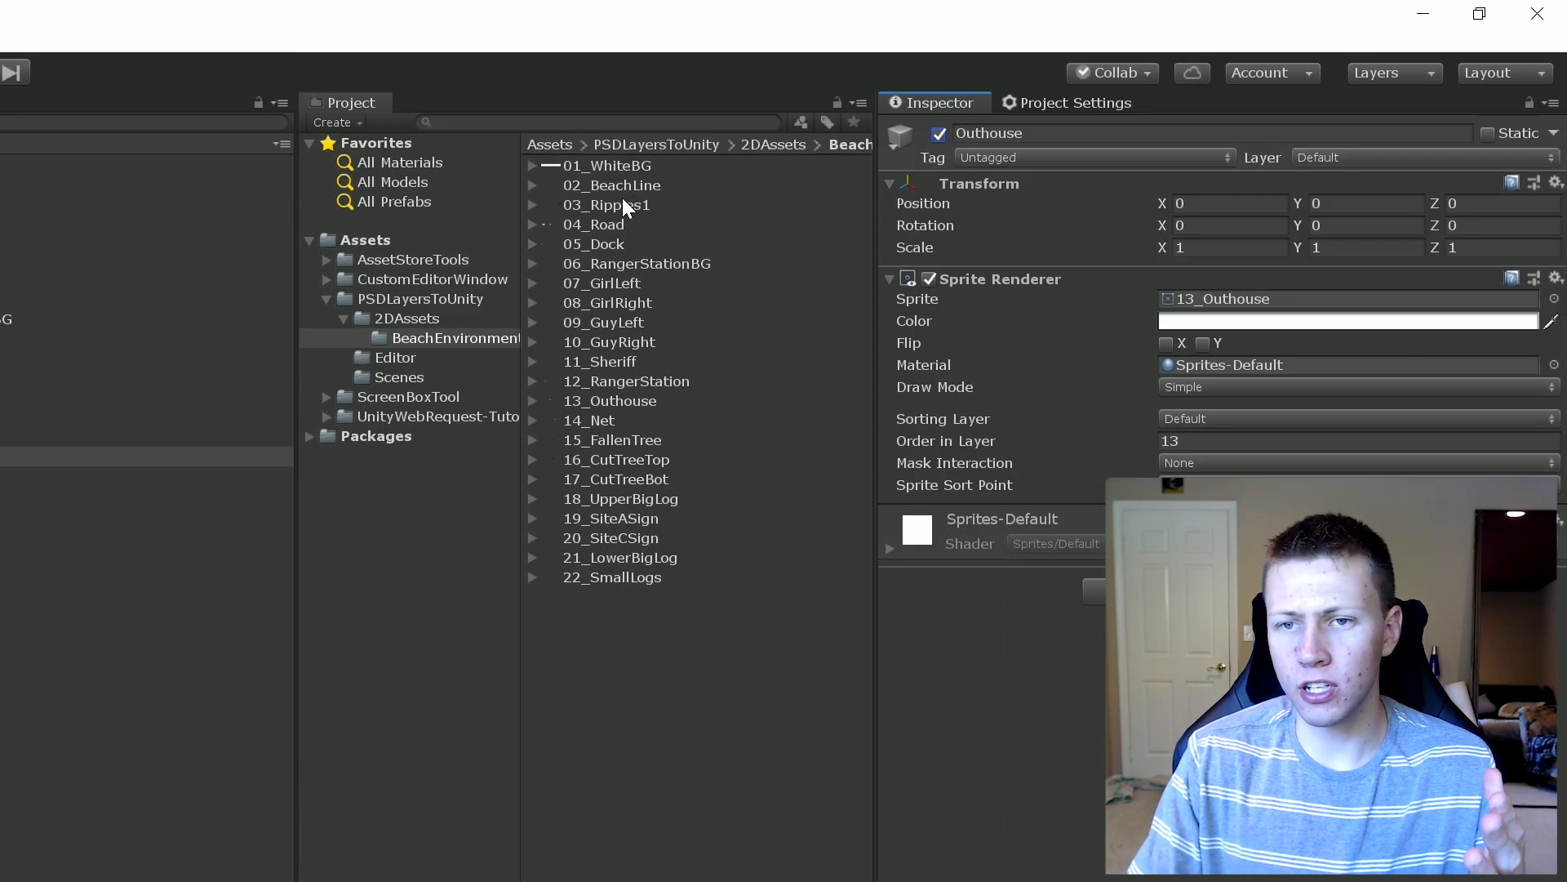
Examine the 01_WhiteBG and 02_BeachLine assets and their import settings.
click(624, 168)
click(624, 182)
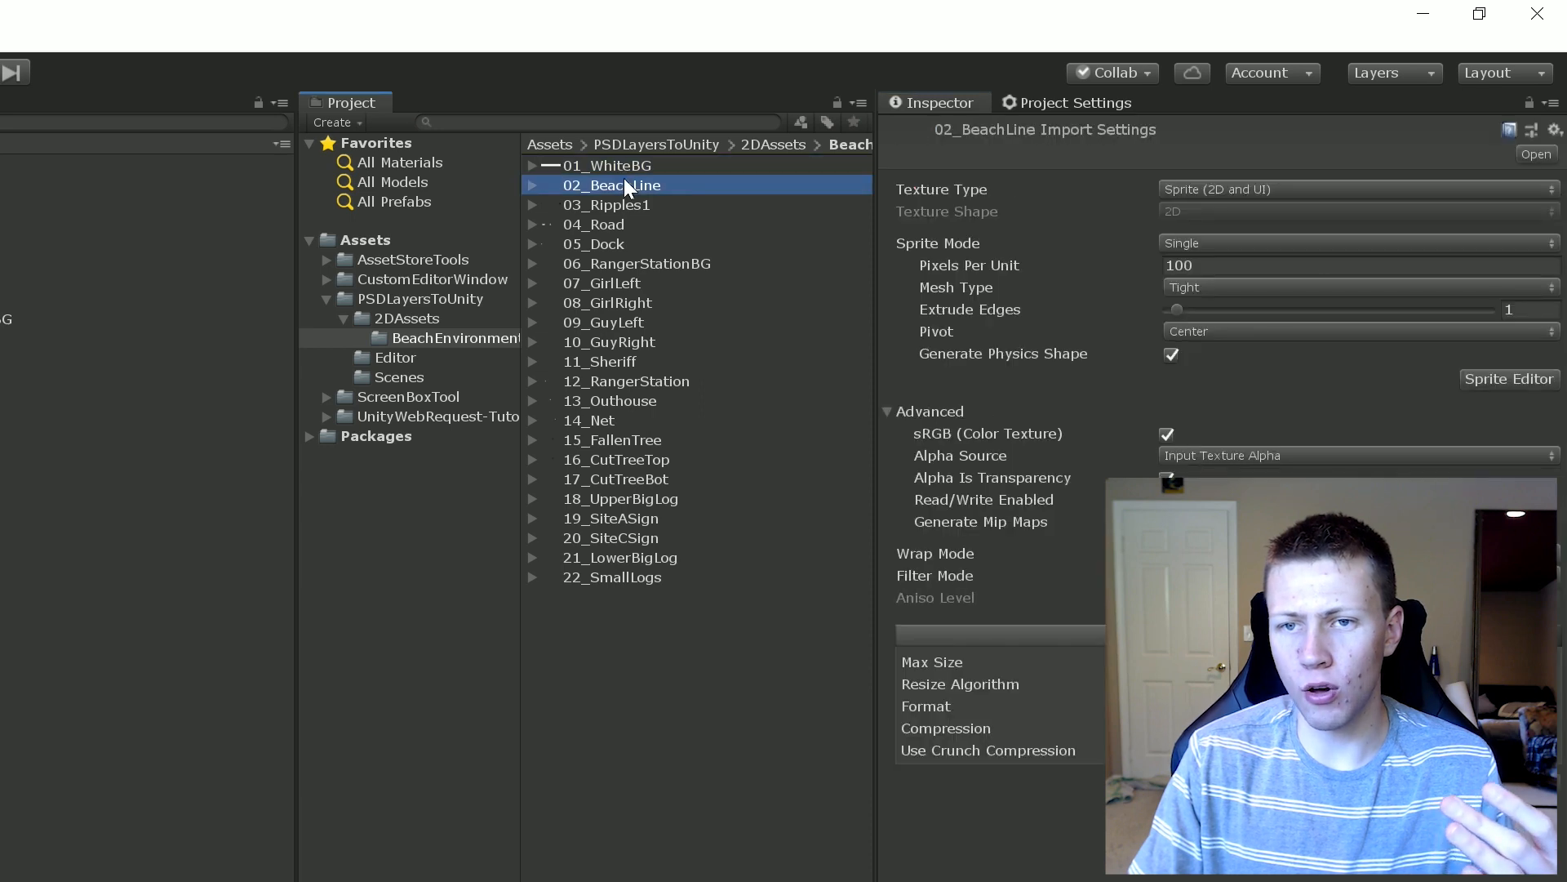
Examine the import settings of the 03_Ripples1 and 04_Road assets, including the available texture types for 04_Road.
click(628, 204)
click(619, 222)
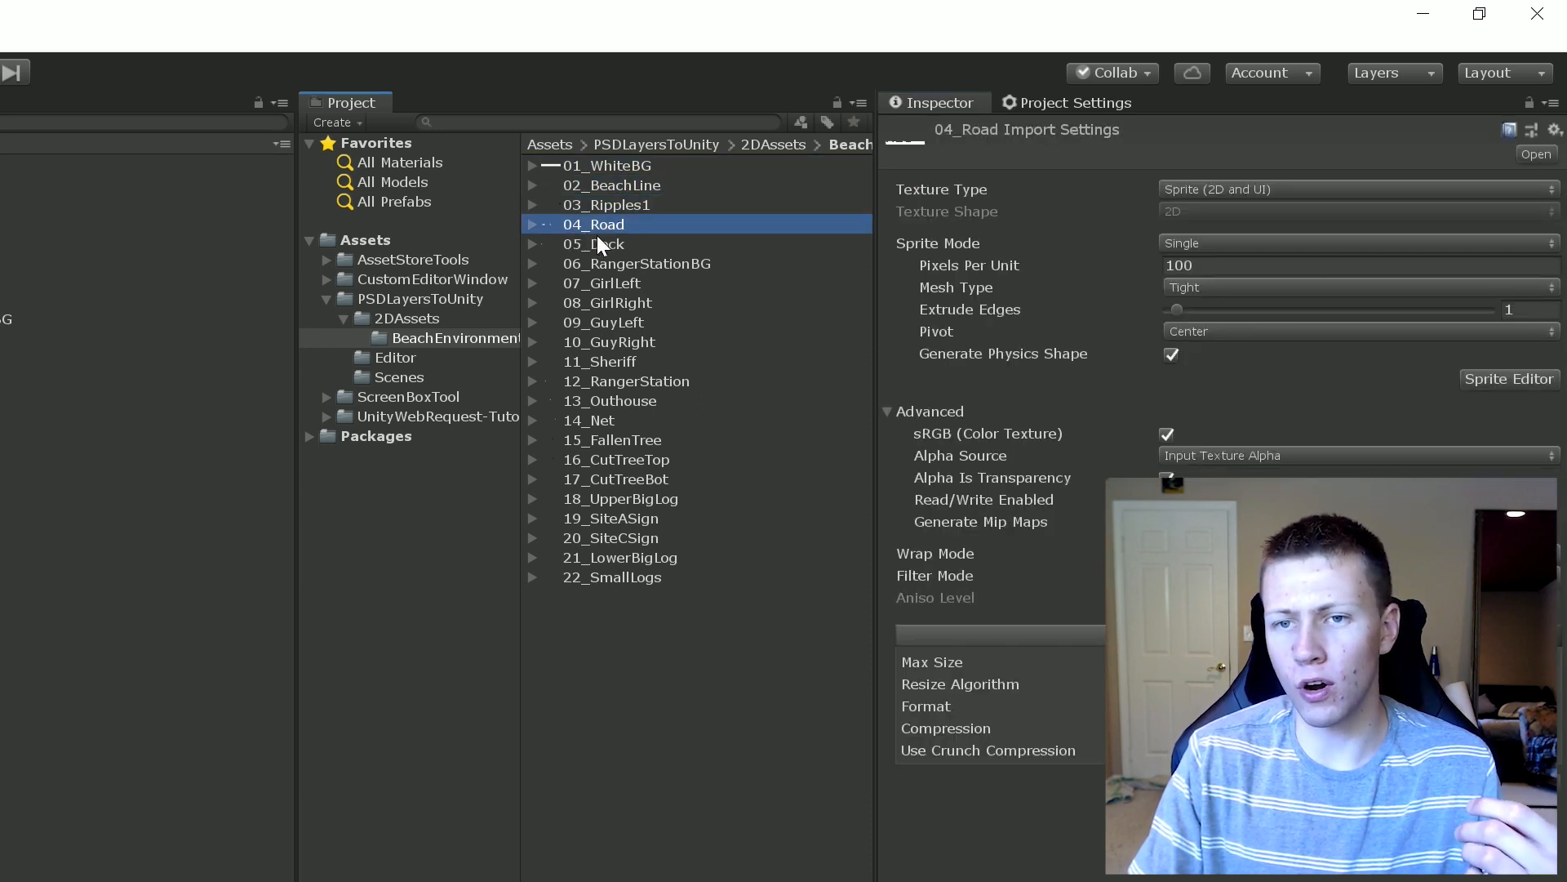
click(1165, 188)
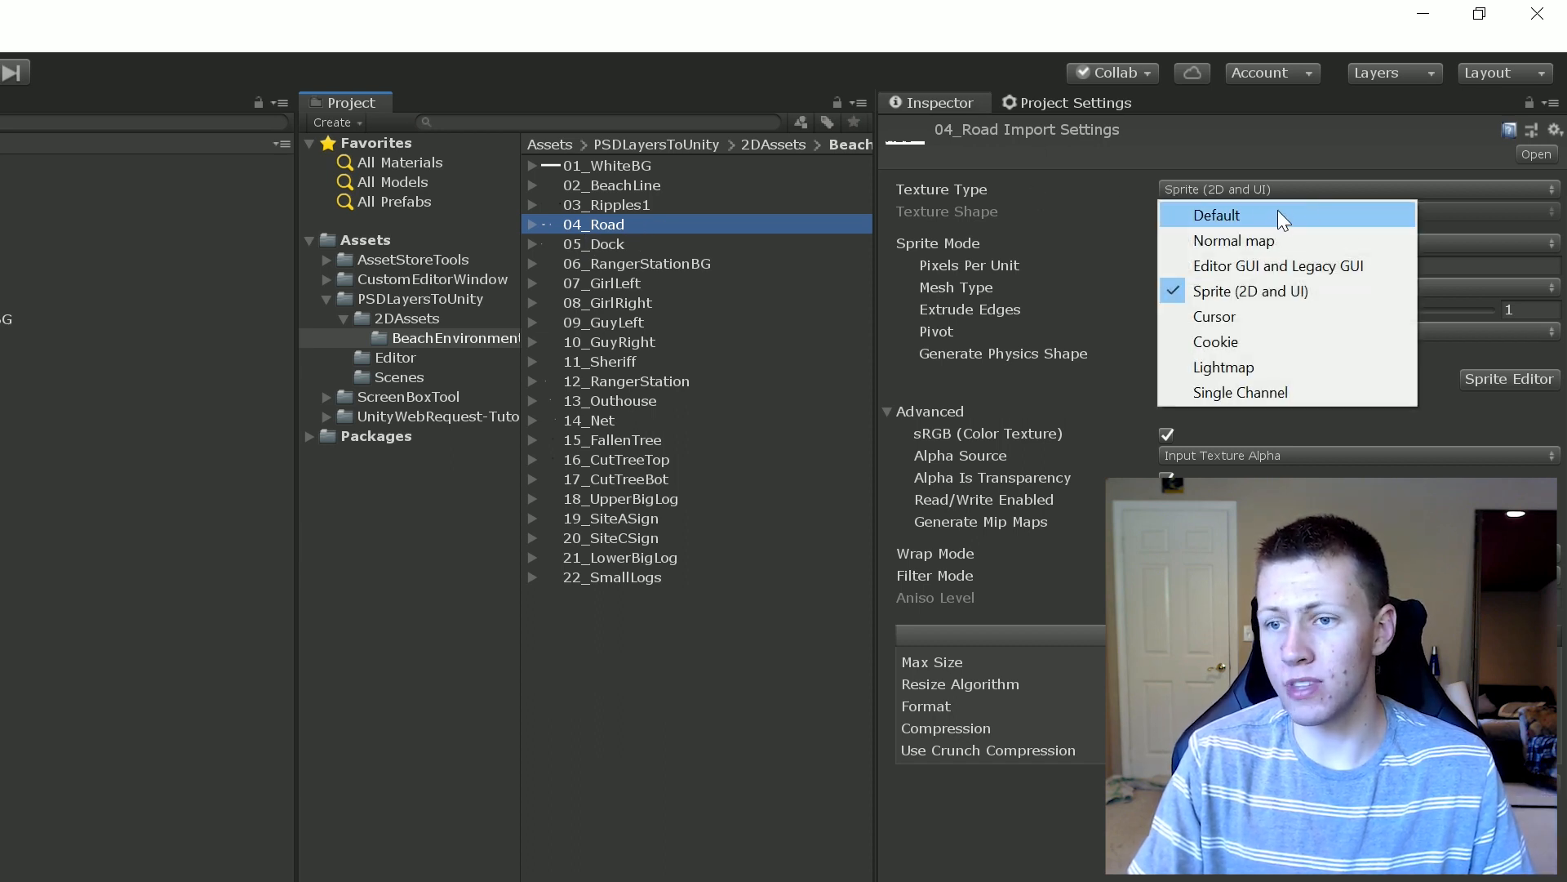
click(1273, 188)
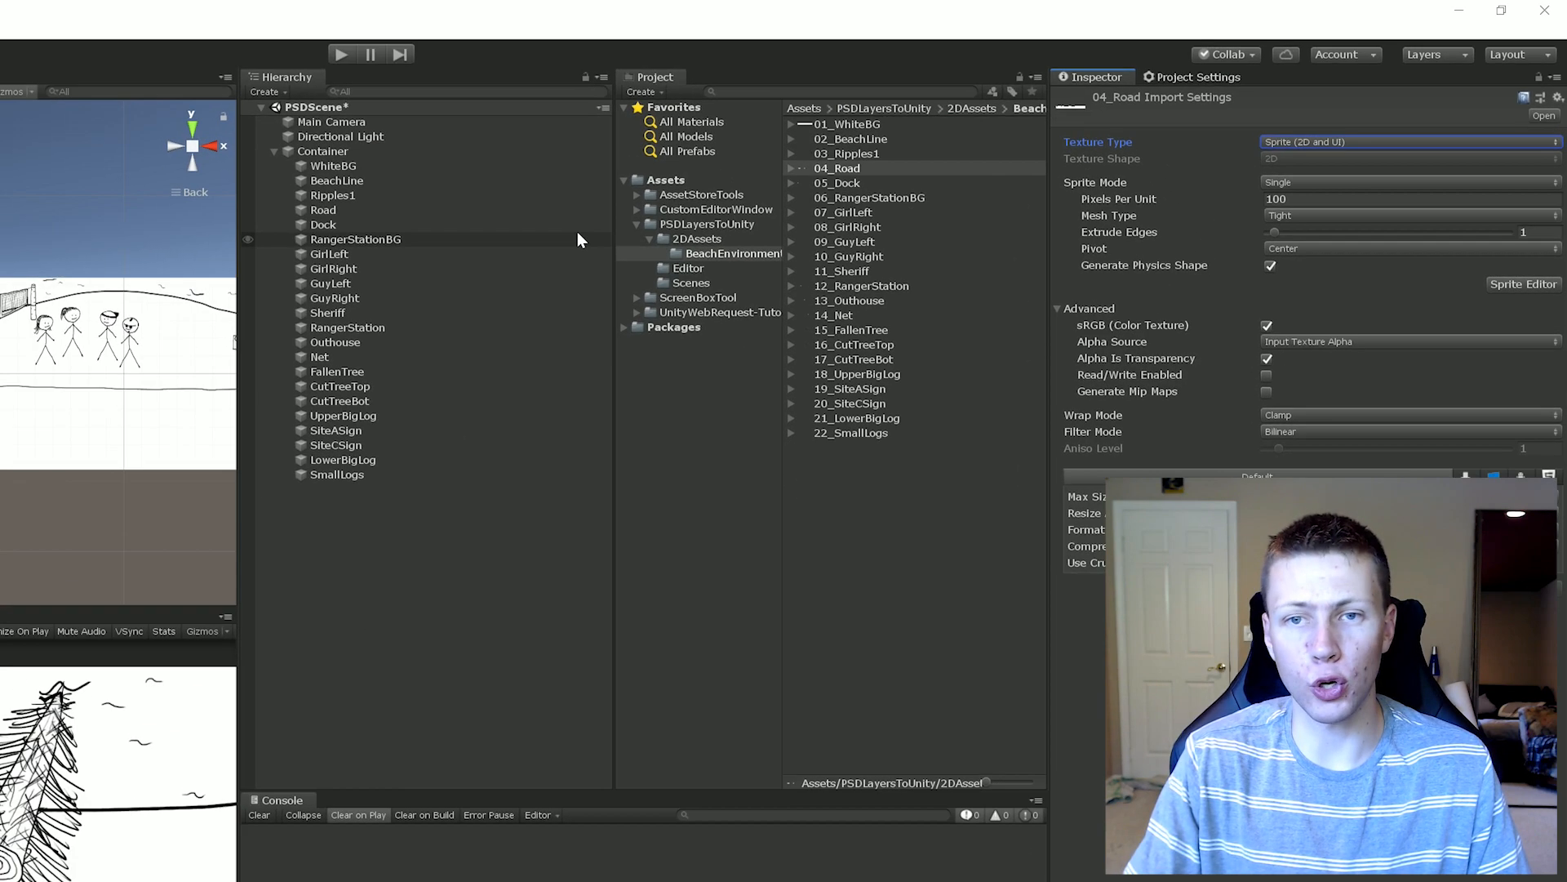
Compare the Sprite Renderer sprite and Order in Layer settings of the WhiteBG, BeachLine and Ripples1 objects.
click(152, 18)
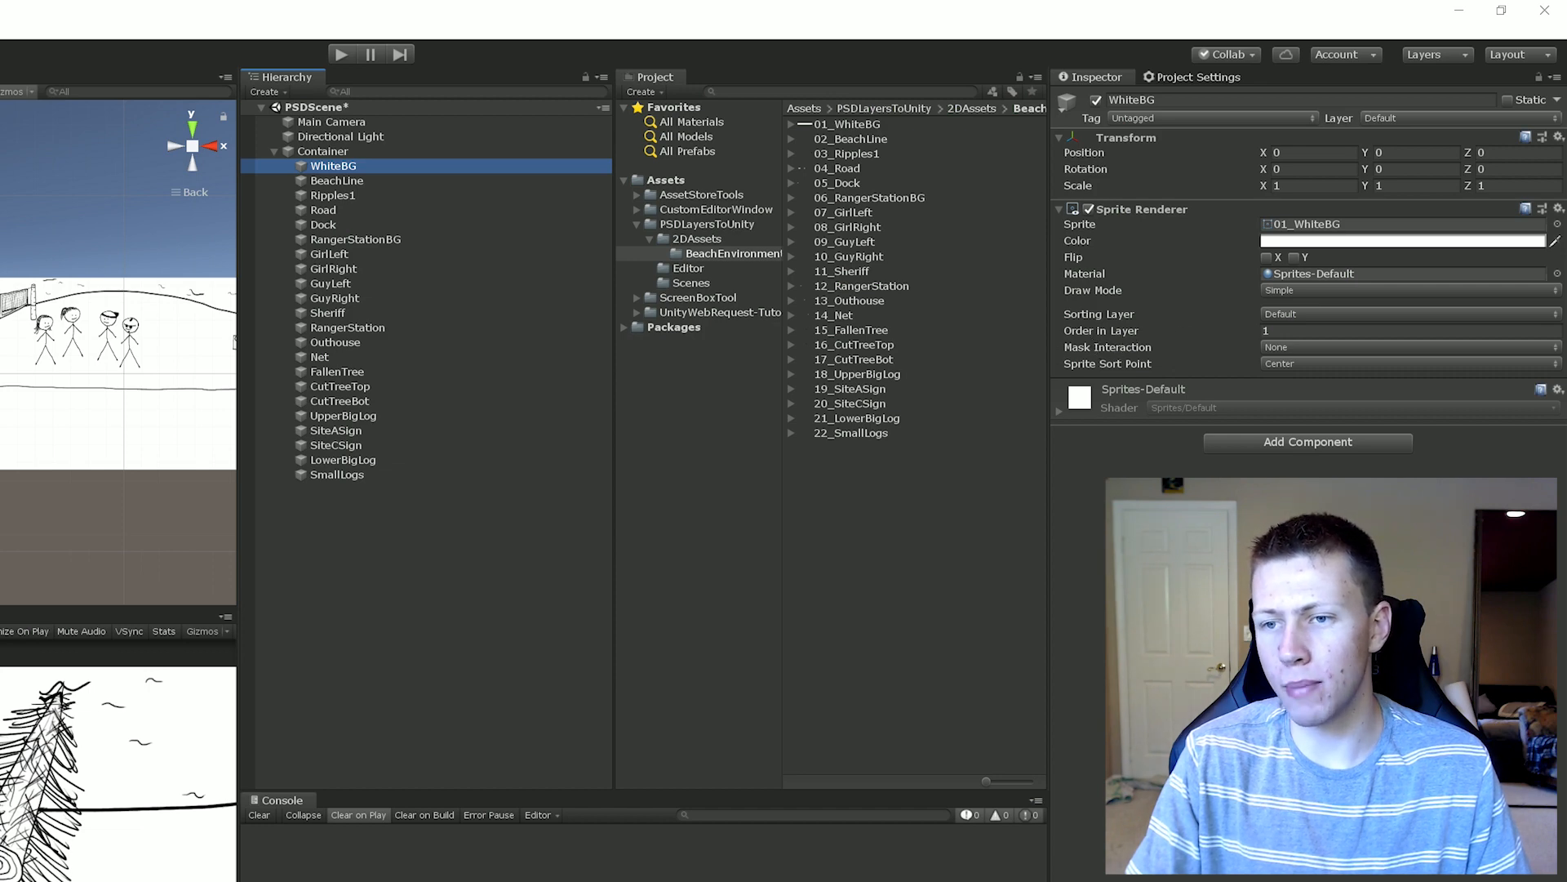
click(404, 179)
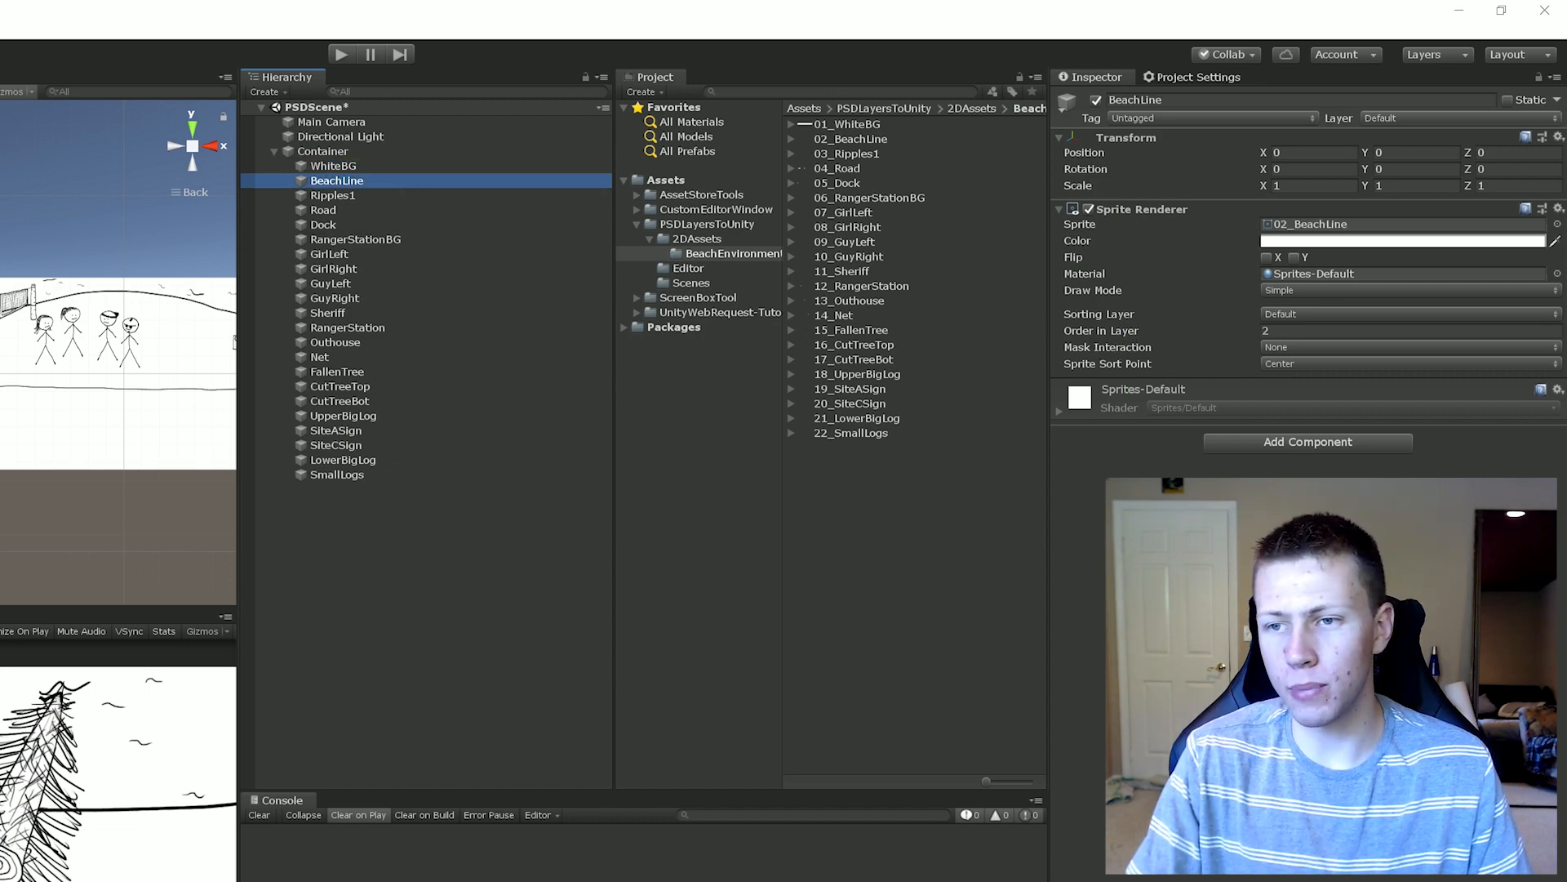
click(341, 198)
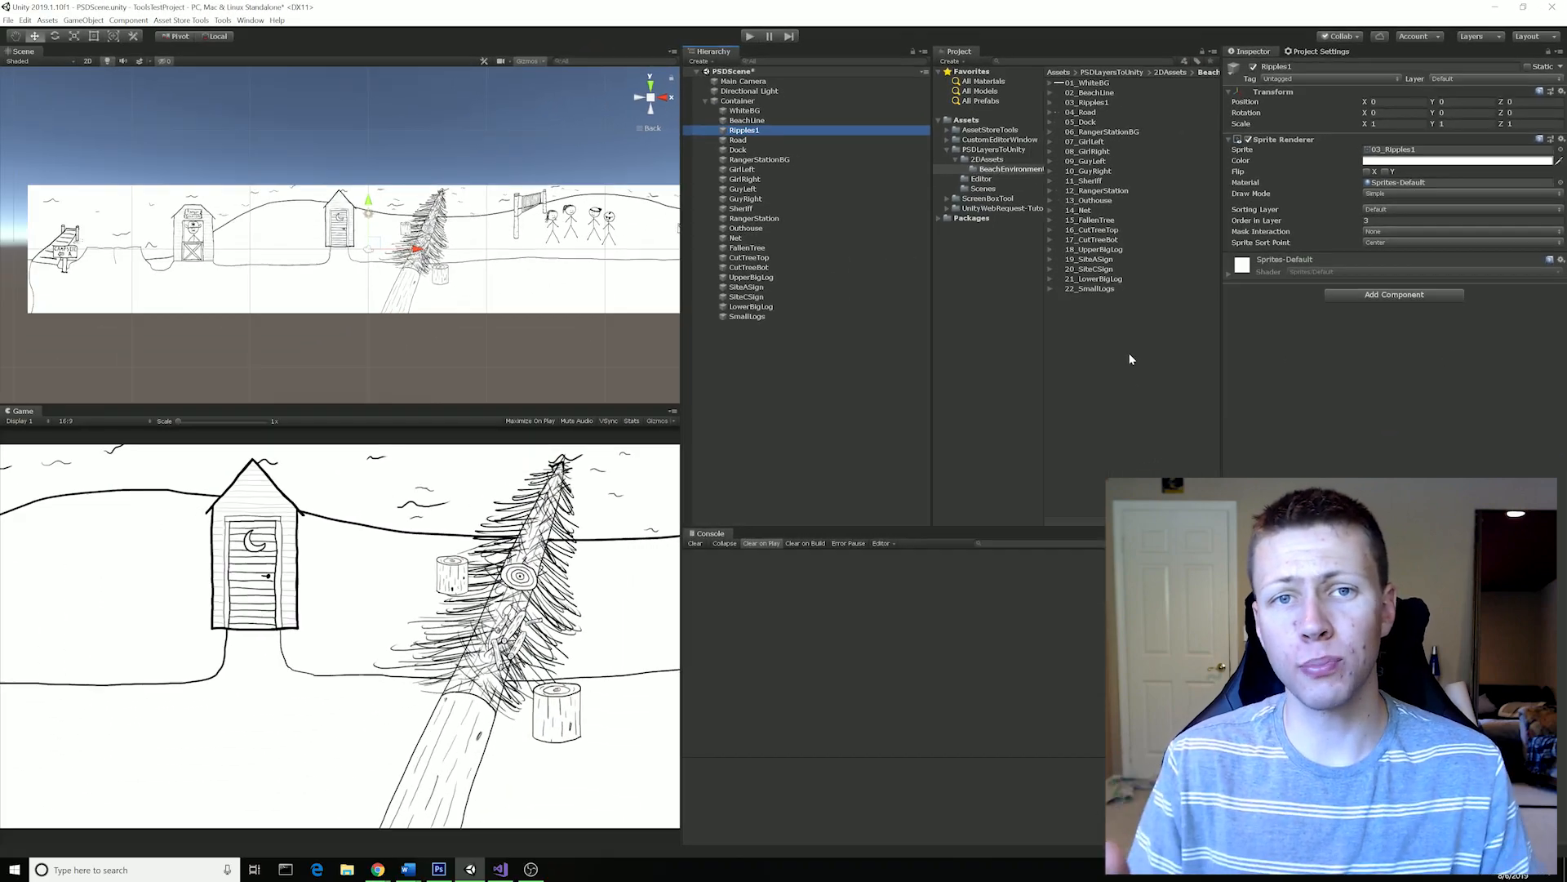